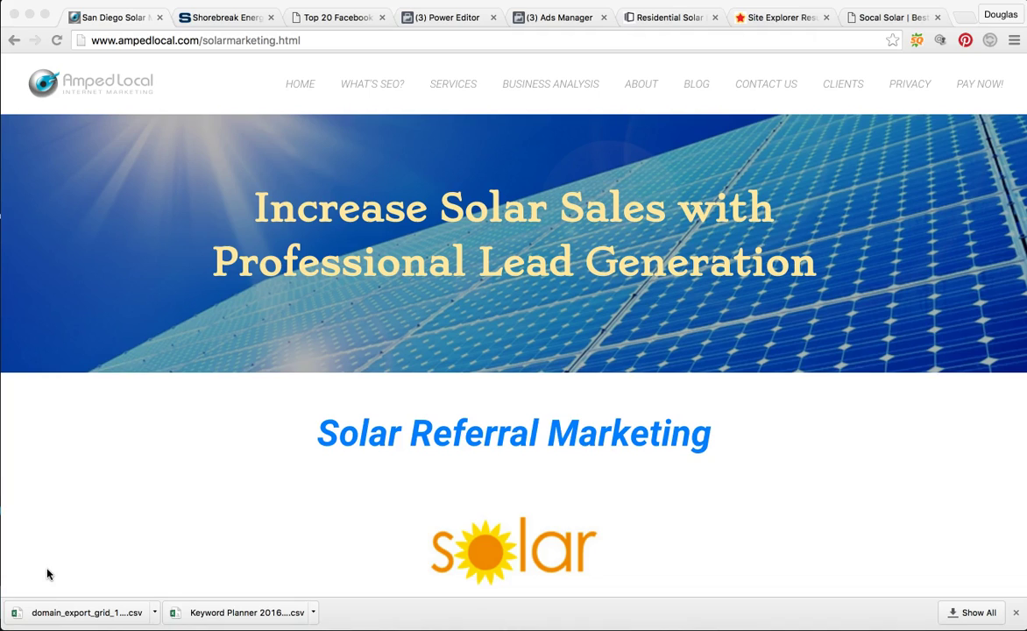
Step: View the Shorebreak Energy homepage and examine the worldwide monthly active users statistic in Zephoria's Facebook statistics article
{"action": "left_click", "coordinate": [143, 419]}
{"action": "left_click", "coordinate": [219, 18]}
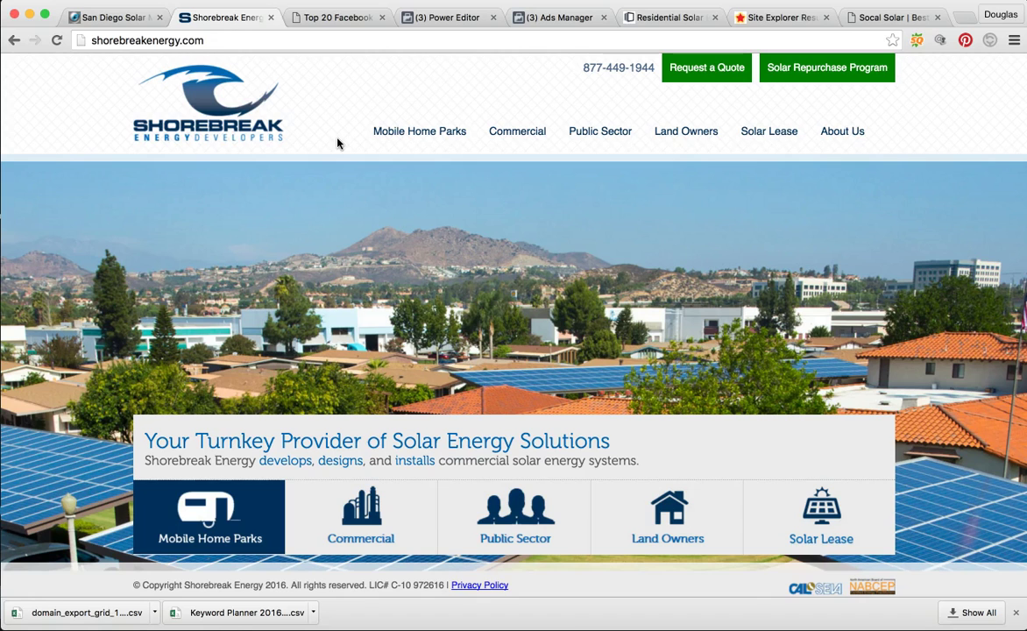
{"action": "left_click", "coordinate": [340, 17]}
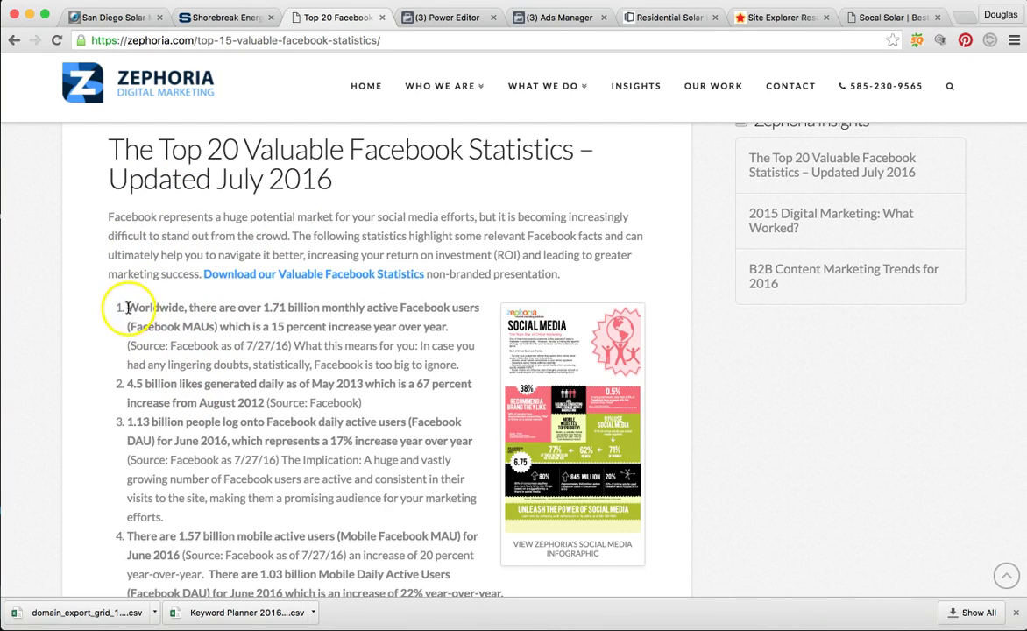
{"action": "left_click_drag", "start_coordinate": [129, 308], "coordinate": [452, 305]}
{"action": "left_click", "coordinate": [424, 321]}
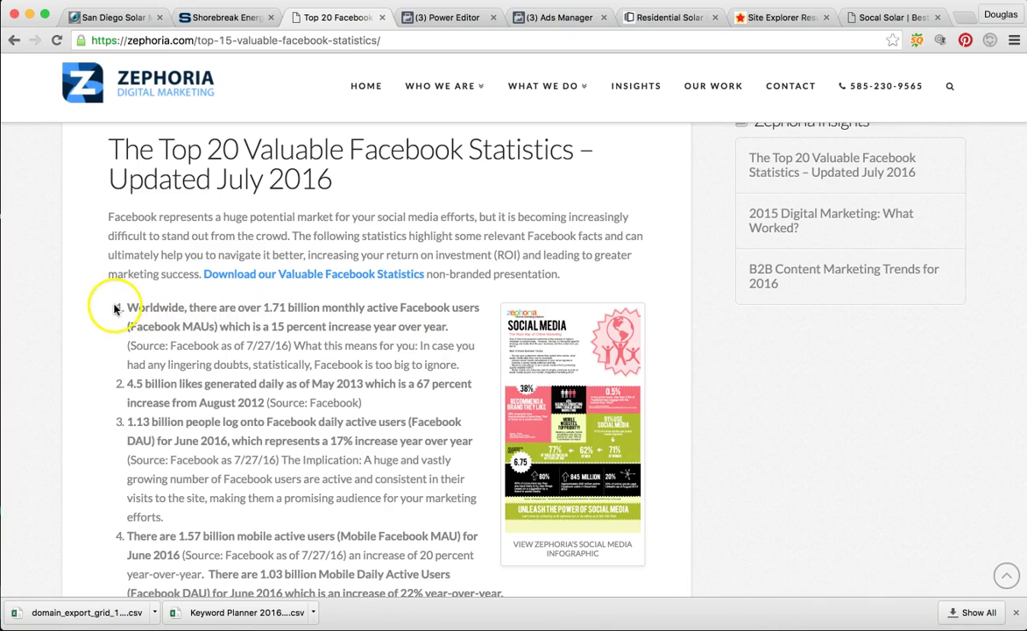
{"action": "left_click_drag", "start_coordinate": [115, 308], "coordinate": [213, 317]}
{"action": "left_click", "coordinate": [213, 317]}
Step: Switch to Power Editor and examine the ad set's audience location on the California map along with its age range
{"action": "left_click", "coordinate": [418, 27]}
{"action": "left_click", "coordinate": [281, 204]}
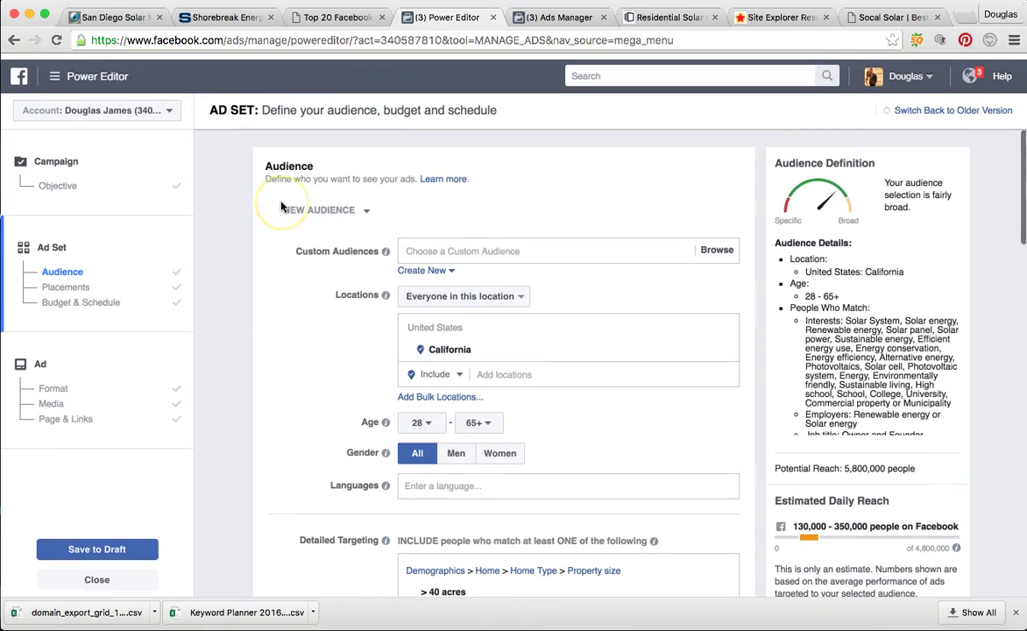
{"action": "left_click", "coordinate": [277, 214]}
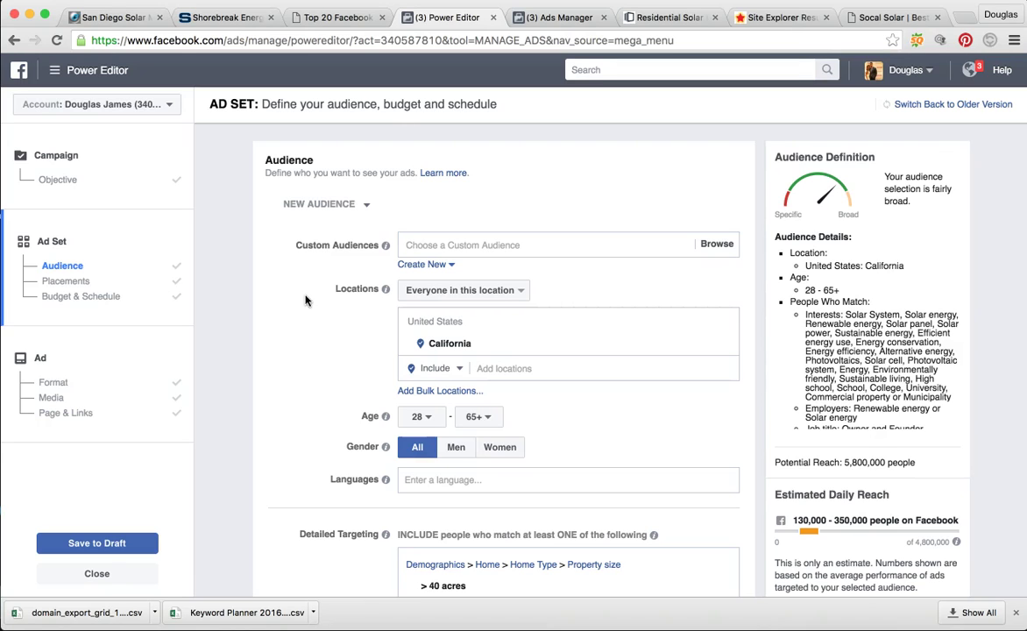
{"action": "scroll", "coordinate": [289, 357], "scroll_direction": "down", "scroll_amount": 2}
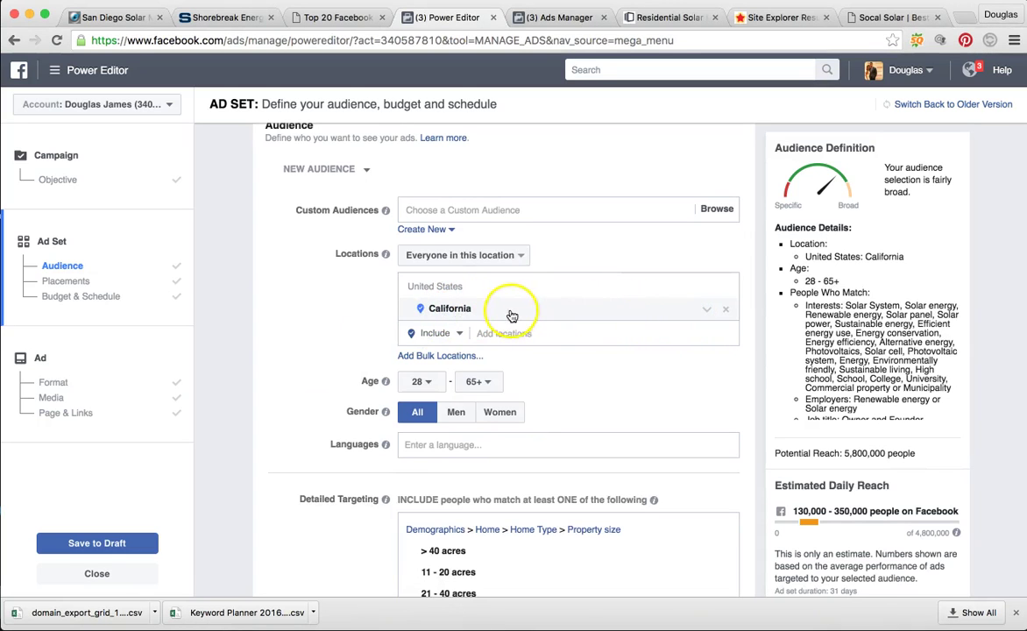
{"action": "left_click", "coordinate": [534, 330]}
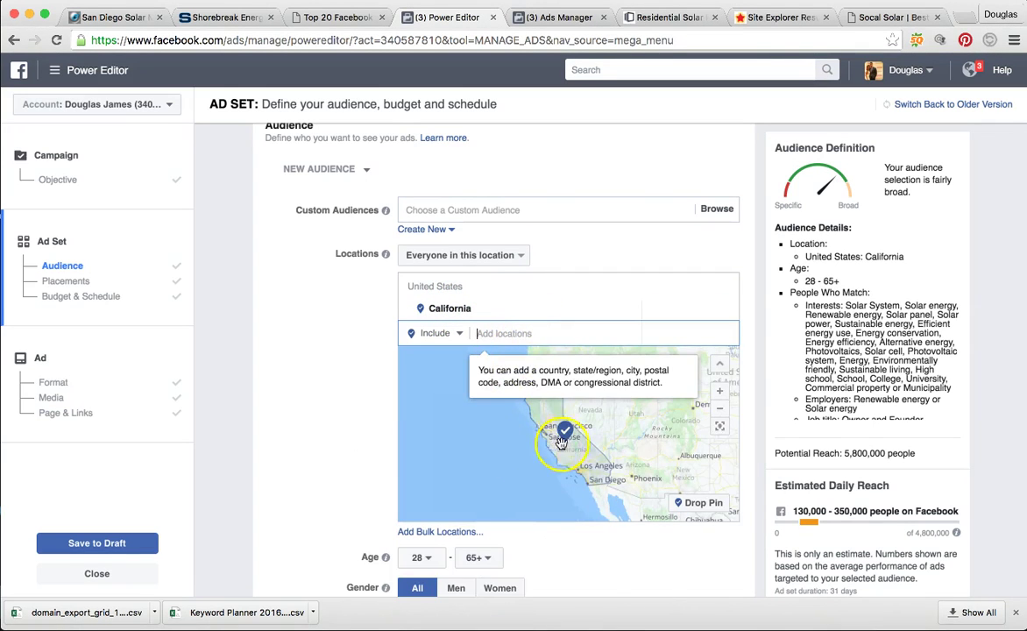
{"action": "left_click", "coordinate": [310, 405]}
{"action": "scroll", "coordinate": [298, 401], "scroll_direction": "down", "scroll_amount": 5}
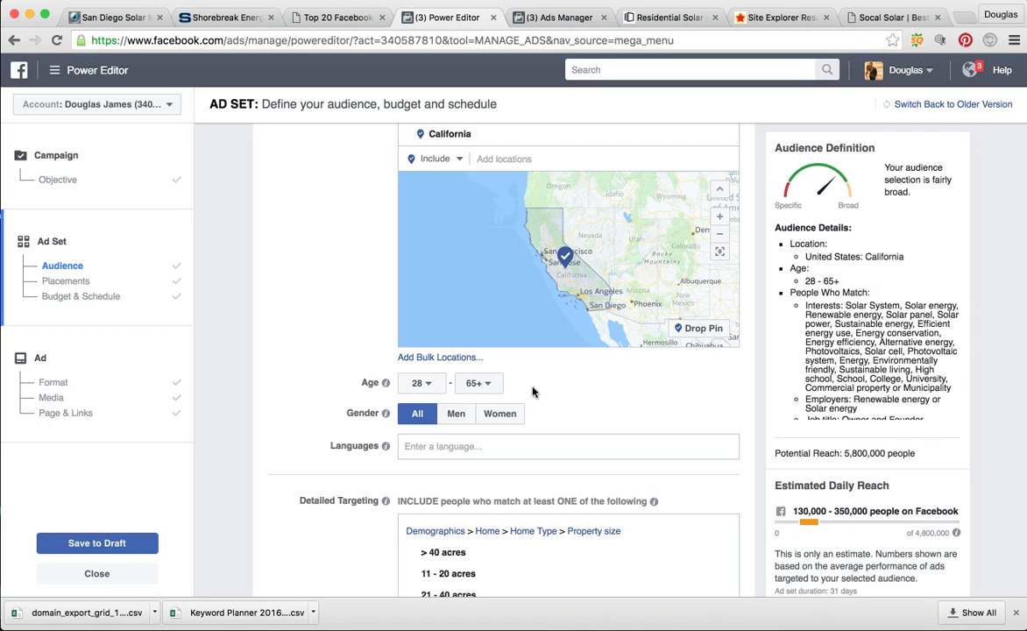
{"action": "left_click", "coordinate": [317, 364]}
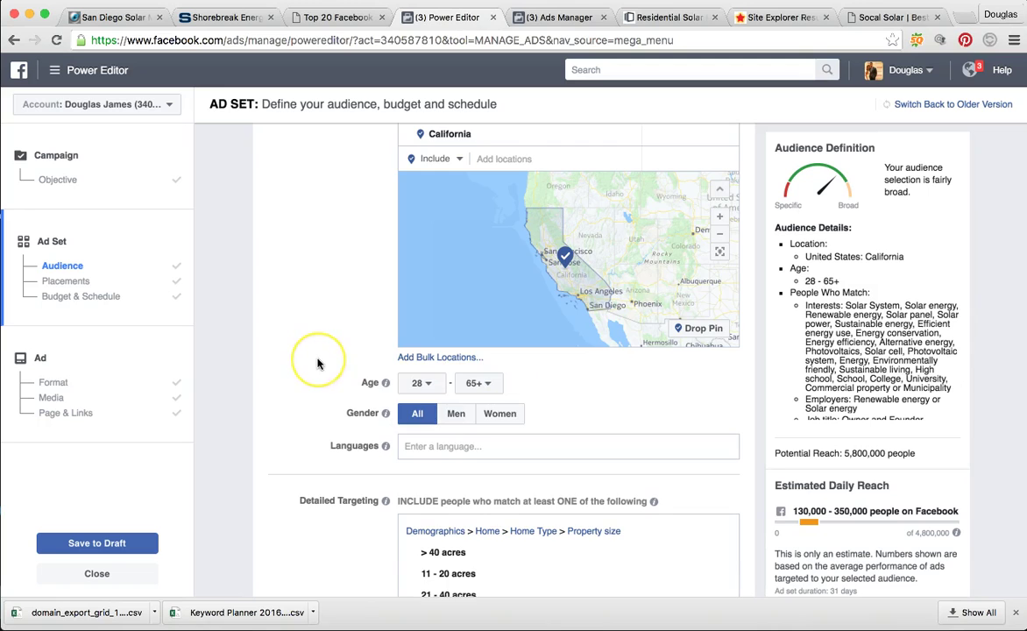
Step: Examine the audience size details of the > 40 acres, 11 - 20 acres and 21 - 40 acres property size targets under Detailed Targeting
{"action": "scroll", "coordinate": [318, 364], "scroll_direction": "down", "scroll_amount": 5}
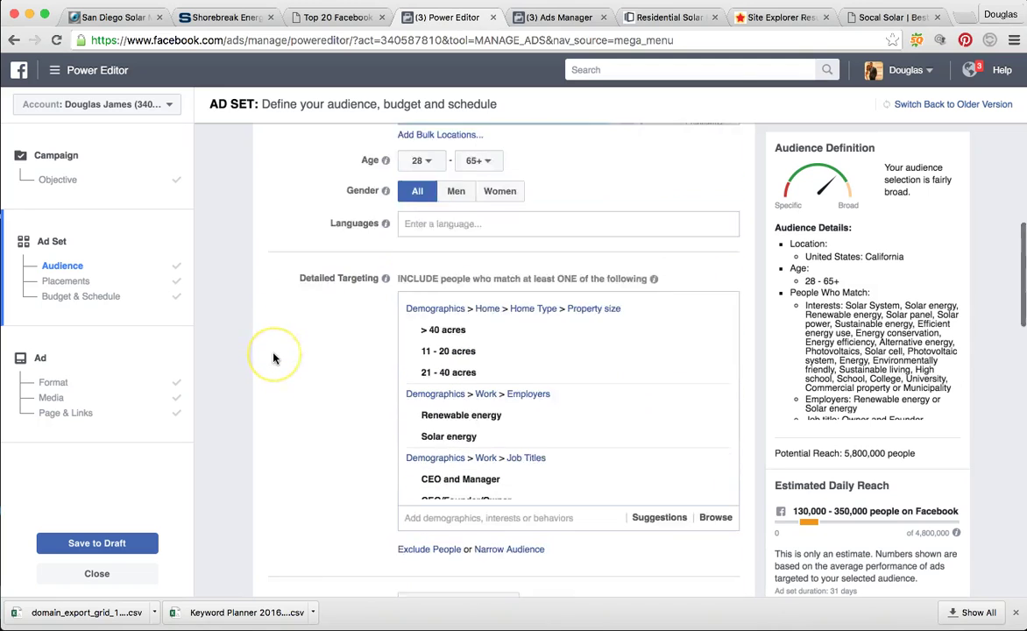
{"action": "scroll", "coordinate": [275, 355], "scroll_direction": "down", "scroll_amount": 2}
{"action": "scroll", "coordinate": [457, 325], "scroll_direction": "up", "scroll_amount": 1}
{"action": "mouse_move", "coordinate": [464, 328]}
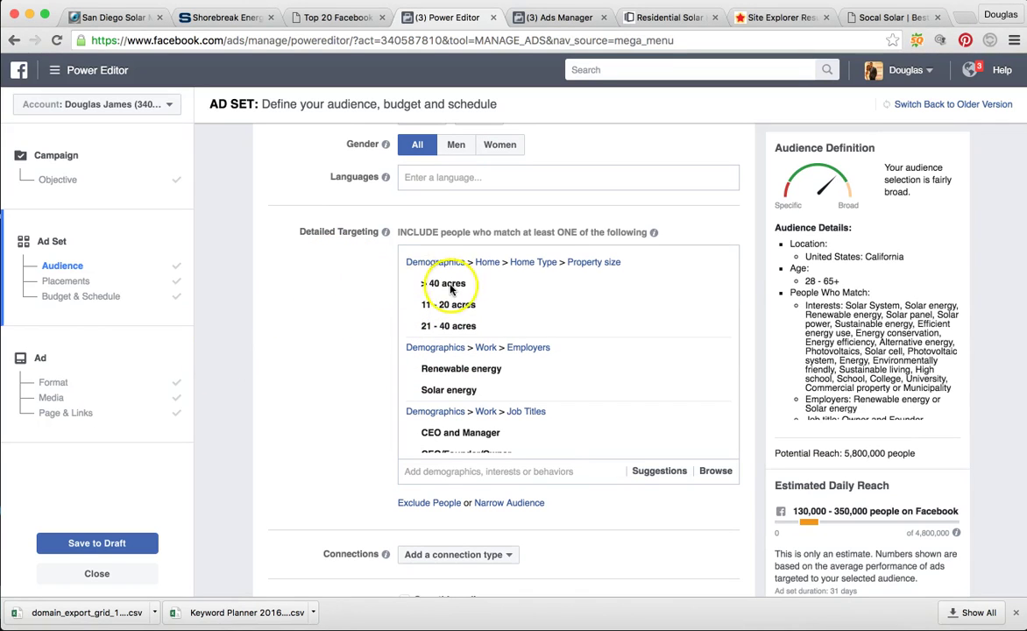
{"action": "mouse_move", "coordinate": [452, 289]}
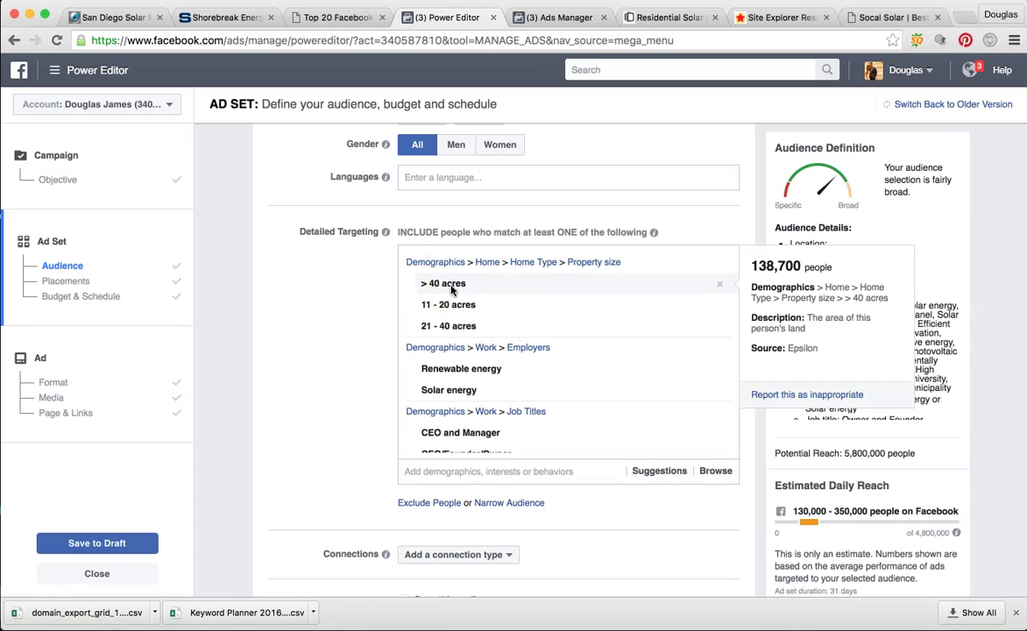
{"action": "left_click", "coordinate": [459, 326]}
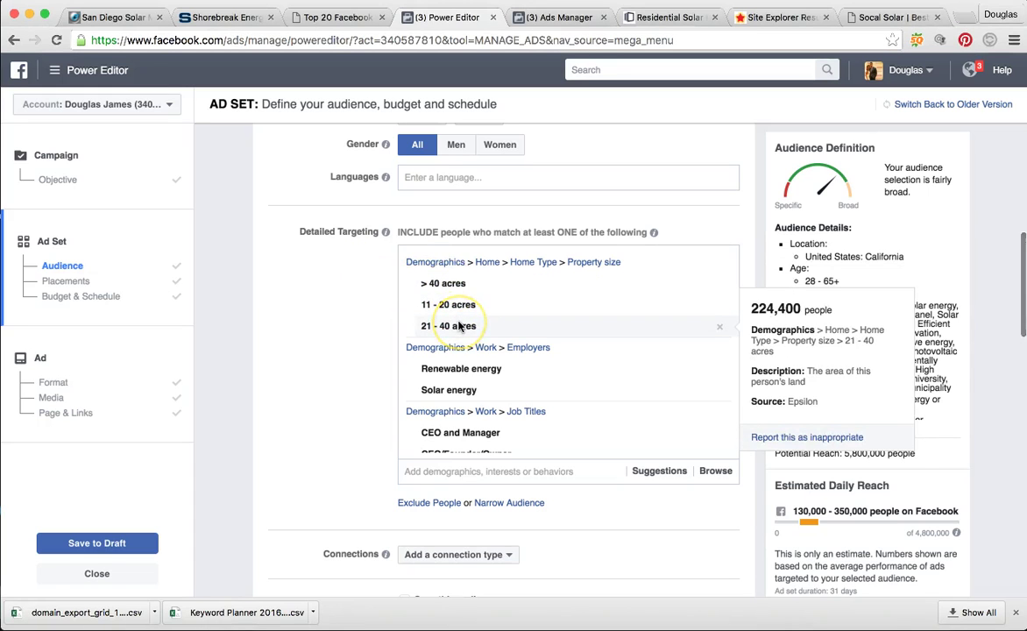
{"action": "scroll", "coordinate": [459, 326], "scroll_direction": "down", "scroll_amount": 1}
{"action": "scroll", "coordinate": [459, 319], "scroll_direction": "up", "scroll_amount": 3}
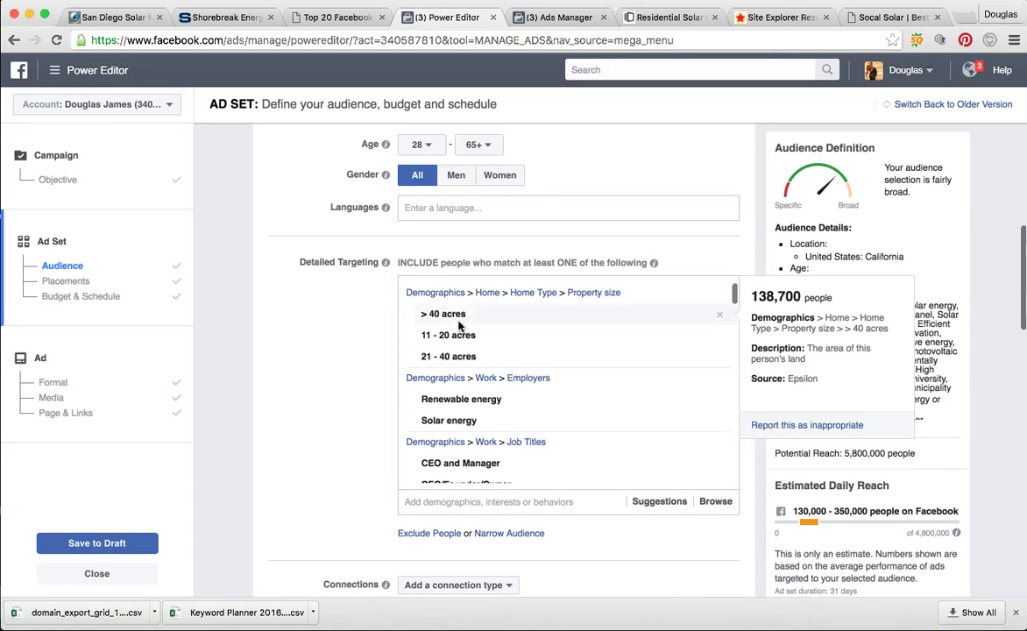
{"action": "left_click", "coordinate": [455, 319]}
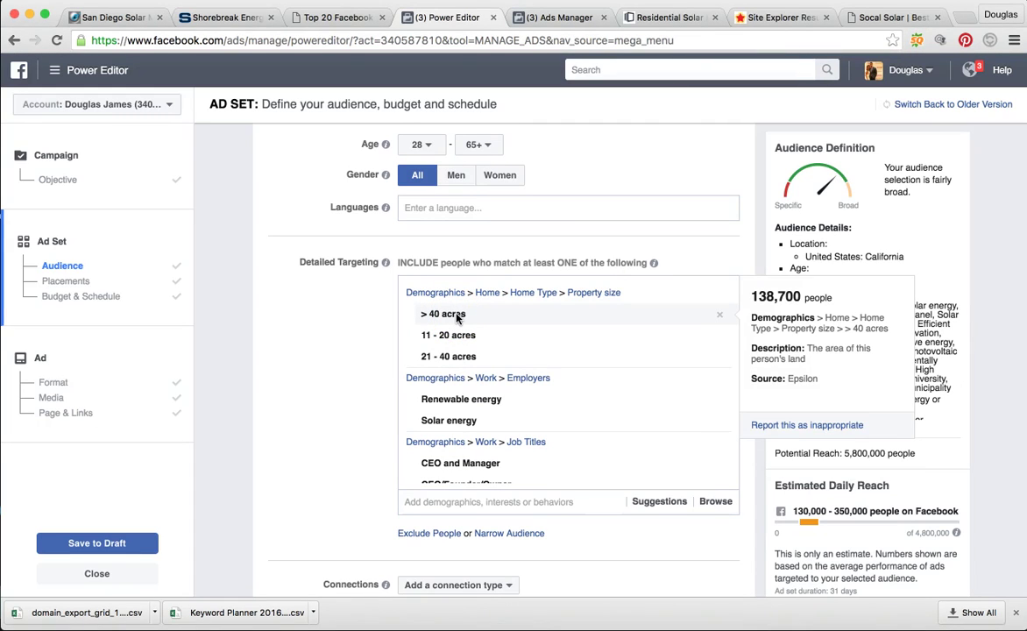
{"action": "left_click", "coordinate": [454, 320]}
{"action": "left_click", "coordinate": [463, 360]}
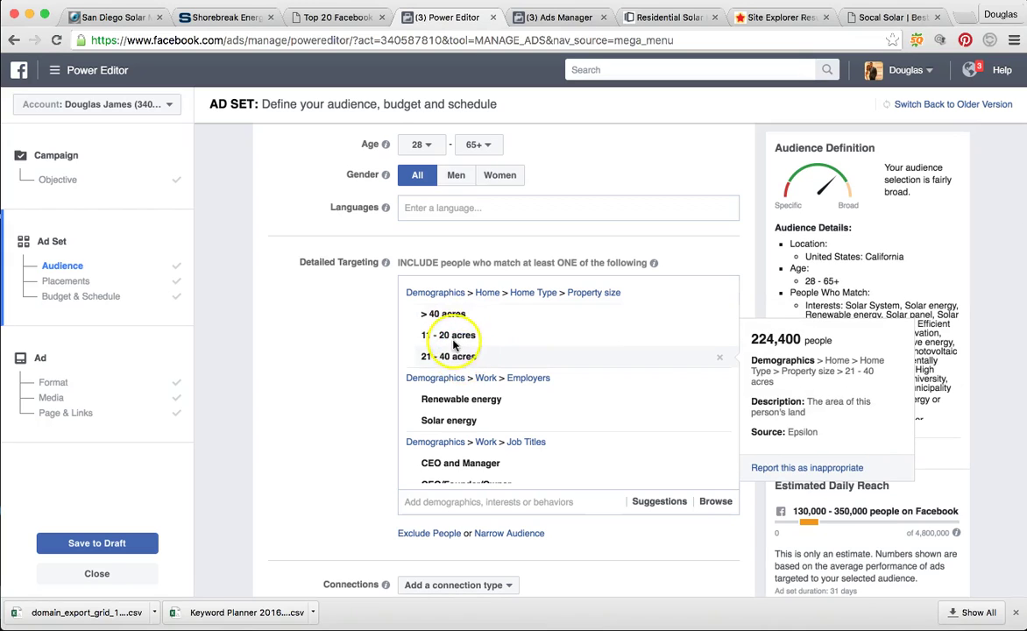
{"action": "left_click", "coordinate": [446, 340]}
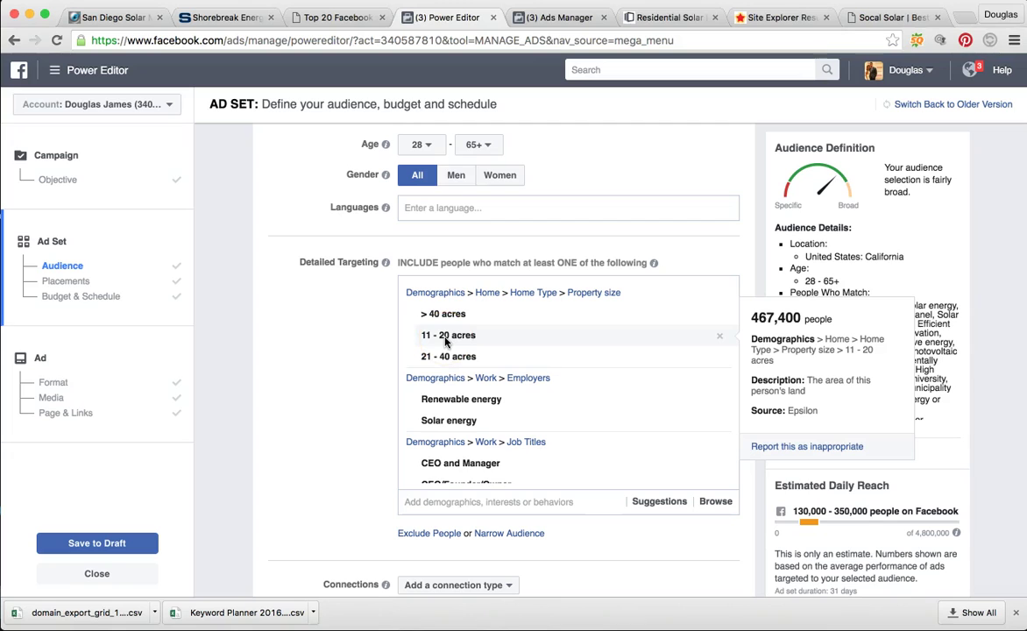
{"action": "left_click", "coordinate": [444, 323]}
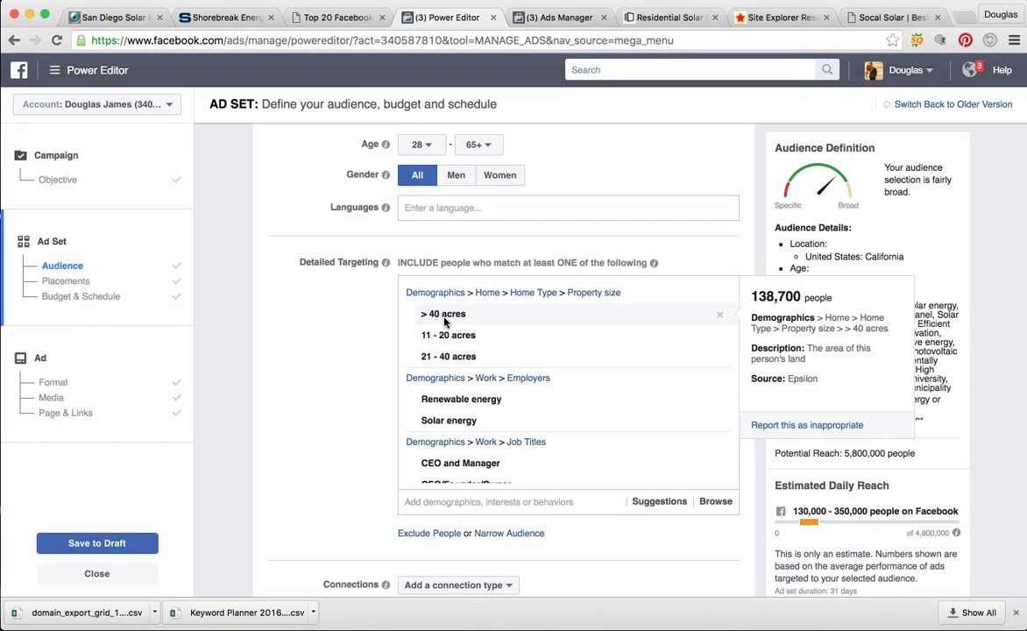
{"action": "left_click", "coordinate": [447, 345]}
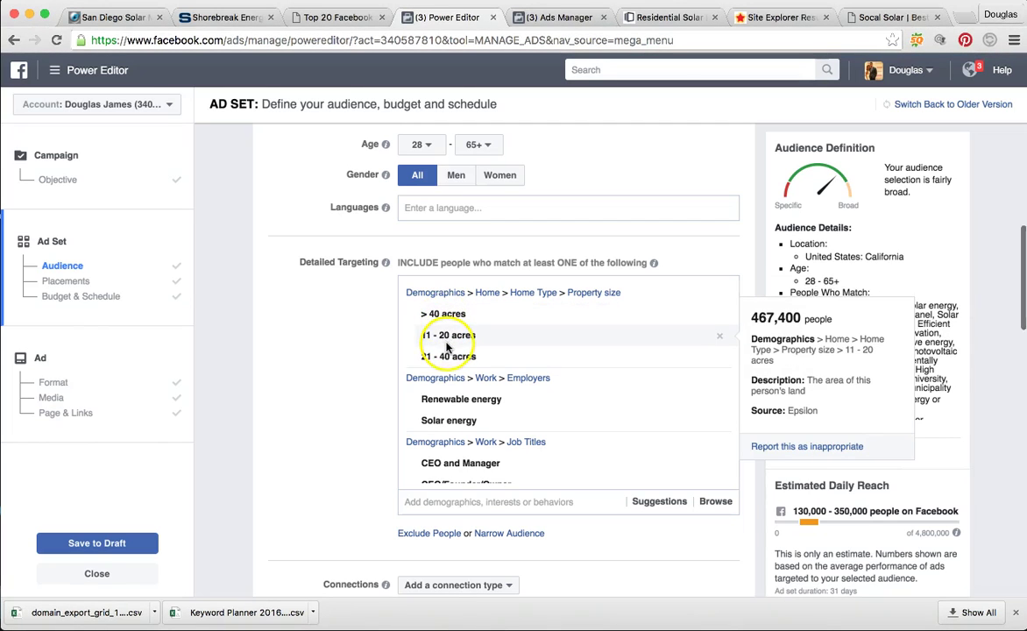
{"action": "left_click", "coordinate": [448, 359]}
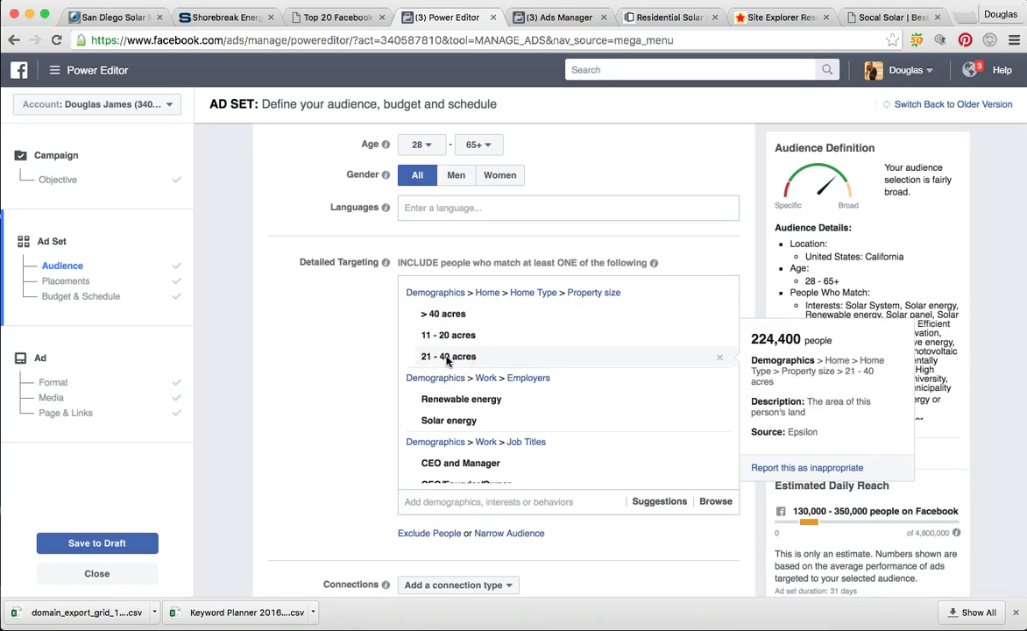
Step: Examine the Renewable energy and Solar energy entries among the targeted employers
{"action": "scroll", "coordinate": [448, 359], "scroll_direction": "down", "scroll_amount": 2}
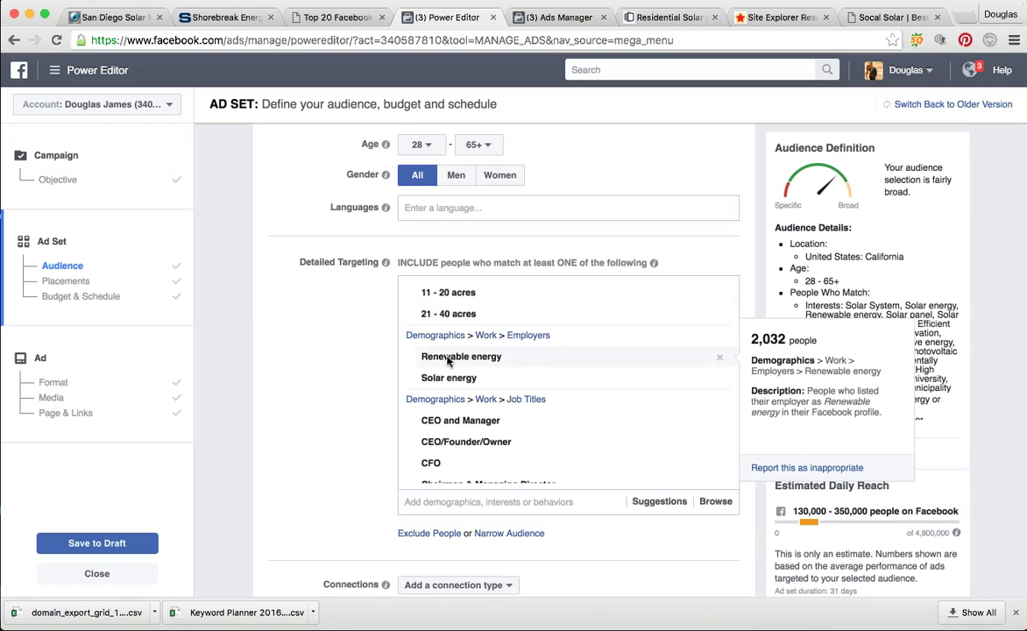
{"action": "scroll", "coordinate": [447, 359], "scroll_direction": "down", "scroll_amount": 1}
{"action": "left_click", "coordinate": [446, 344]}
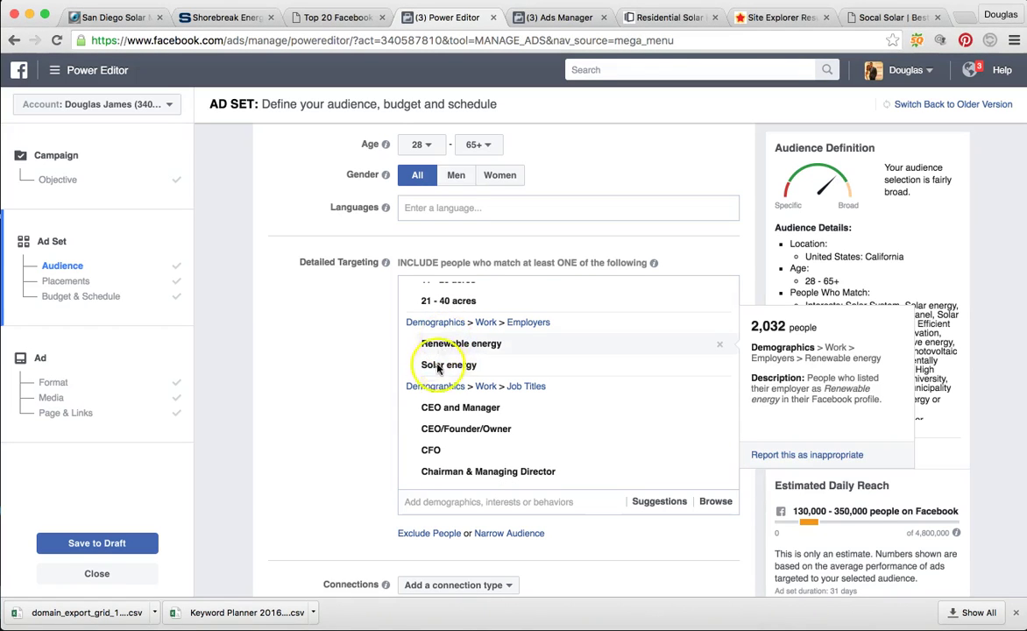
{"action": "left_click", "coordinate": [429, 364]}
Step: Review the whole list of targeted job titles, from CEO and Manager through Principal and Founder
{"action": "left_click", "coordinate": [427, 401]}
{"action": "scroll", "coordinate": [440, 409], "scroll_direction": "down", "scroll_amount": 3}
{"action": "scroll", "coordinate": [441, 410], "scroll_direction": "down", "scroll_amount": 1}
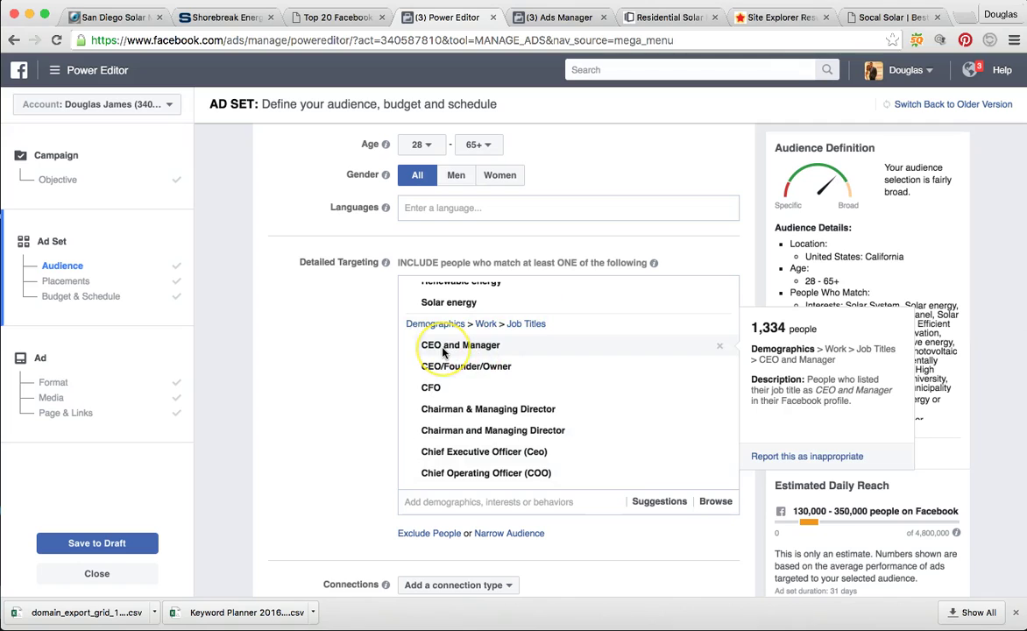
{"action": "scroll", "coordinate": [442, 350], "scroll_direction": "down", "scroll_amount": 3}
{"action": "scroll", "coordinate": [442, 350], "scroll_direction": "down", "scroll_amount": 1}
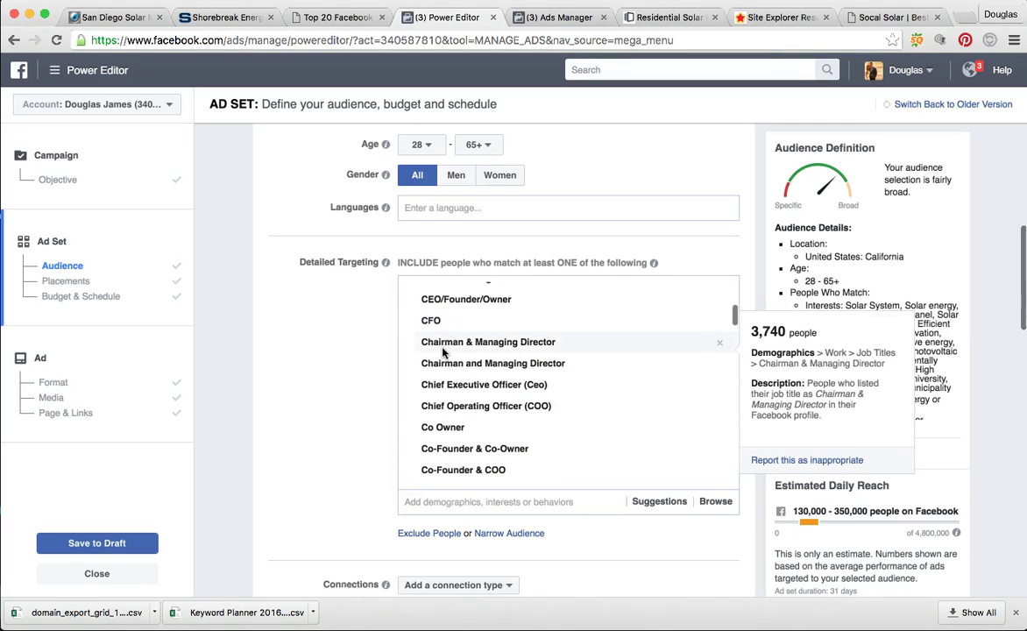
{"action": "scroll", "coordinate": [442, 350], "scroll_direction": "down", "scroll_amount": 2}
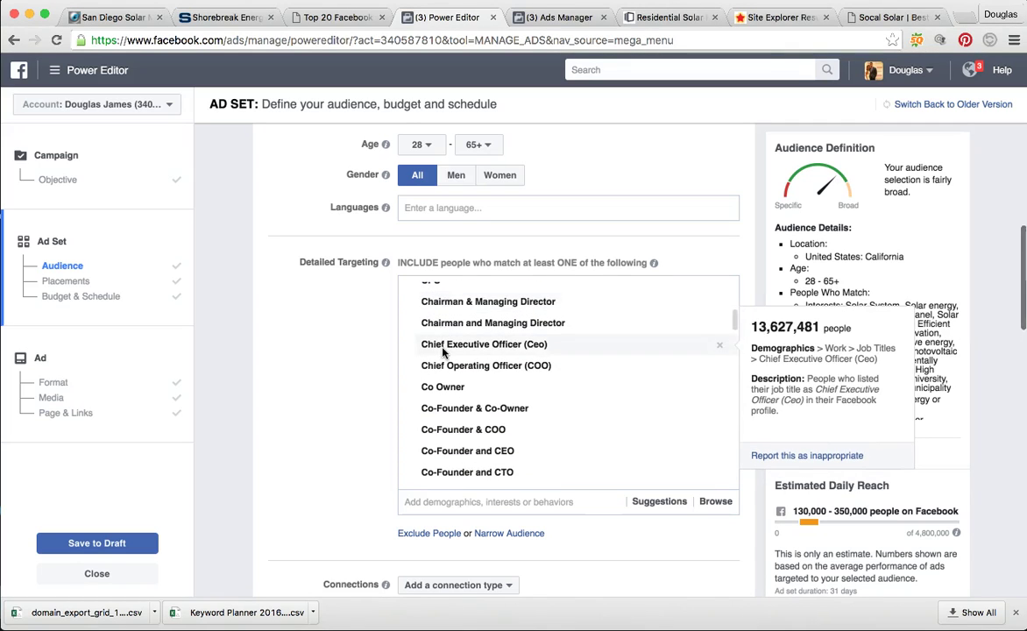
{"action": "scroll", "coordinate": [442, 350], "scroll_direction": "down", "scroll_amount": 4}
{"action": "scroll", "coordinate": [443, 350], "scroll_direction": "down", "scroll_amount": 1}
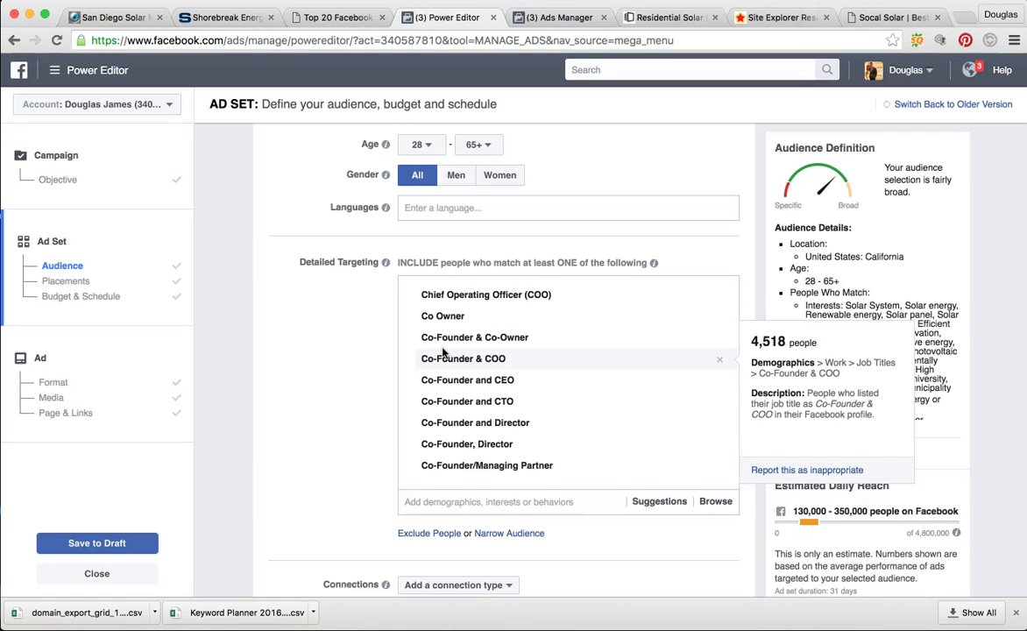
{"action": "scroll", "coordinate": [443, 353], "scroll_direction": "down", "scroll_amount": 2}
{"action": "scroll", "coordinate": [442, 351], "scroll_direction": "down", "scroll_amount": 5}
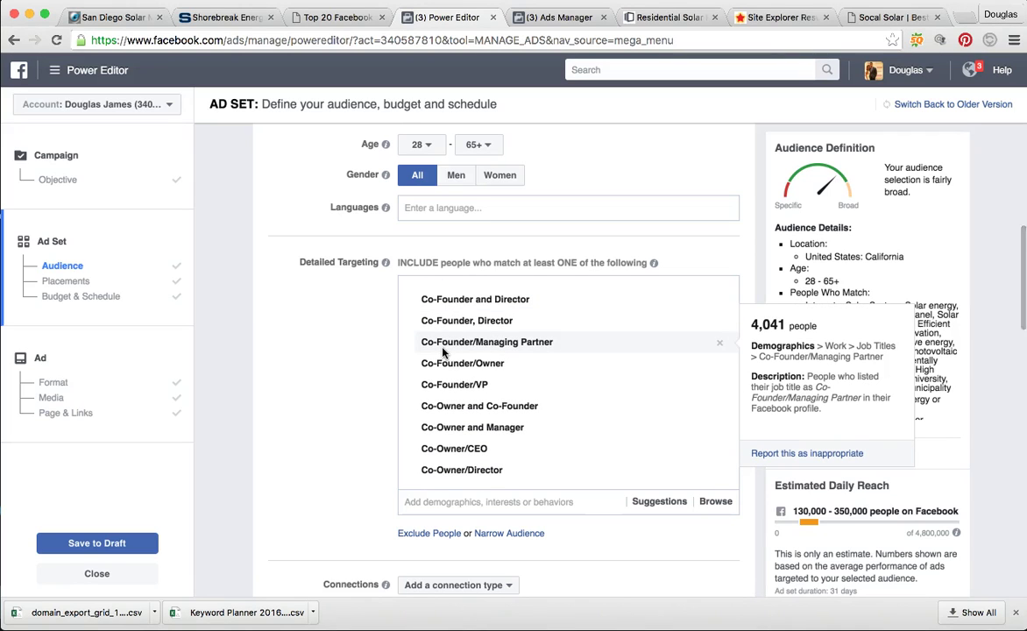
{"action": "scroll", "coordinate": [442, 350], "scroll_direction": "down", "scroll_amount": 3}
{"action": "scroll", "coordinate": [442, 351], "scroll_direction": "down", "scroll_amount": 4}
{"action": "scroll", "coordinate": [443, 351], "scroll_direction": "down", "scroll_amount": 2}
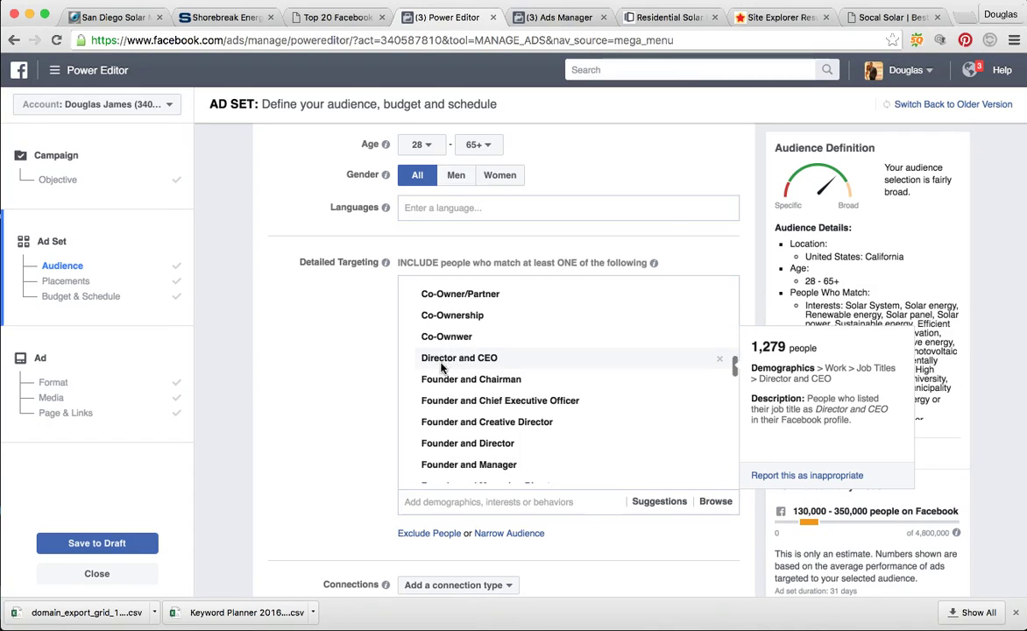
{"action": "scroll", "coordinate": [442, 368], "scroll_direction": "down", "scroll_amount": 6}
{"action": "scroll", "coordinate": [442, 367], "scroll_direction": "down", "scroll_amount": 1}
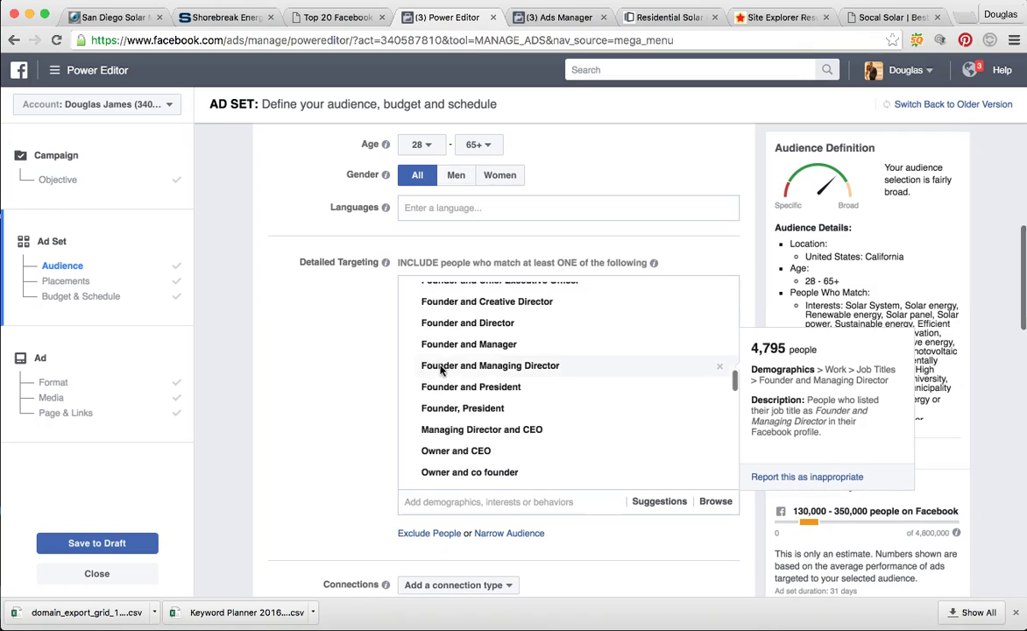
{"action": "scroll", "coordinate": [463, 370], "scroll_direction": "down", "scroll_amount": 3}
{"action": "scroll", "coordinate": [462, 370], "scroll_direction": "down", "scroll_amount": 2}
{"action": "scroll", "coordinate": [462, 370], "scroll_direction": "down", "scroll_amount": 2}
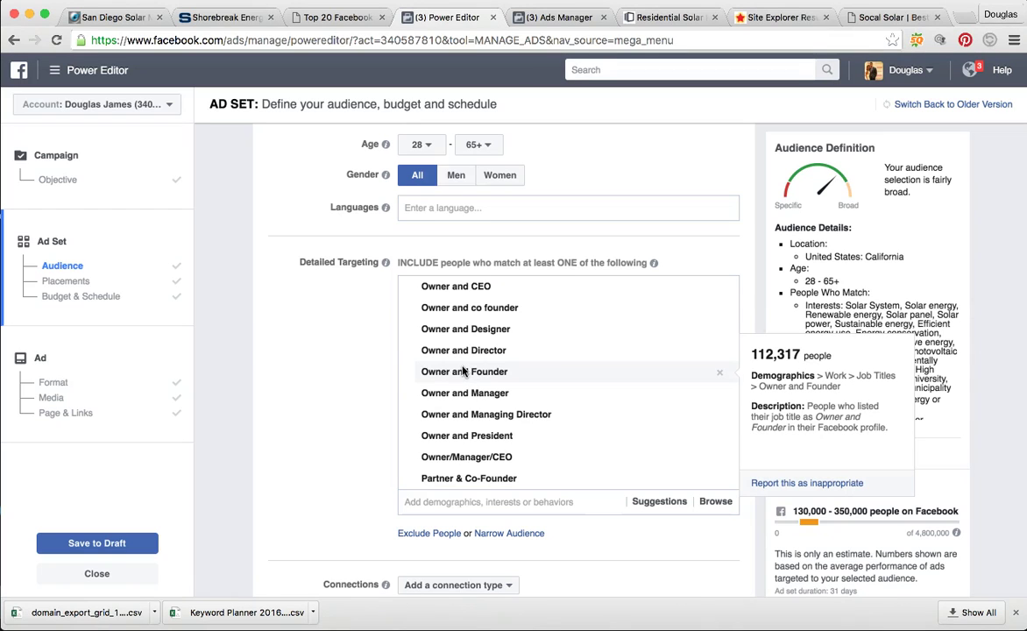
{"action": "scroll", "coordinate": [462, 370], "scroll_direction": "down", "scroll_amount": 2}
{"action": "scroll", "coordinate": [462, 369], "scroll_direction": "down", "scroll_amount": 2}
{"action": "scroll", "coordinate": [463, 370], "scroll_direction": "down", "scroll_amount": 3}
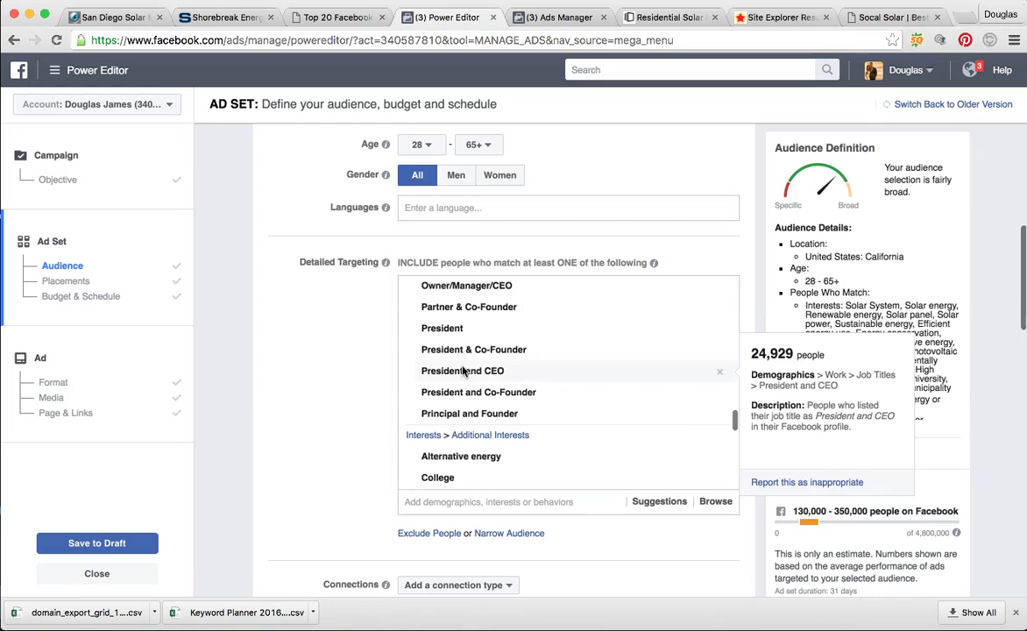
{"action": "scroll", "coordinate": [462, 370], "scroll_direction": "up", "scroll_amount": 1}
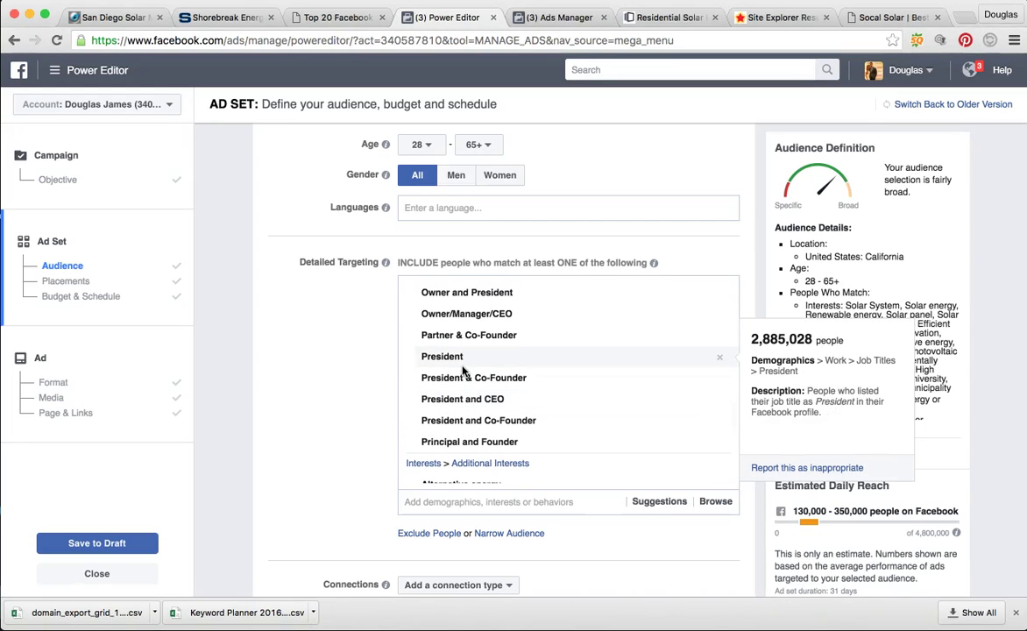
{"action": "scroll", "coordinate": [463, 370], "scroll_direction": "down", "scroll_amount": 1}
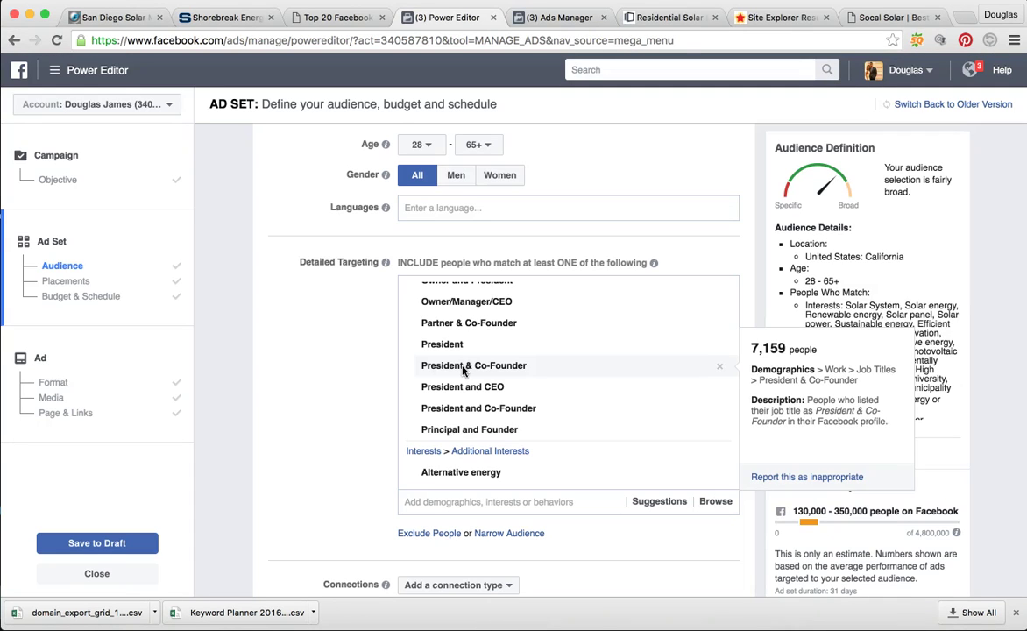
Step: Review the full list of targeted additional interests, from Alternative energy and Commercial property through Municipality and University
{"action": "scroll", "coordinate": [462, 370], "scroll_direction": "down", "scroll_amount": 4}
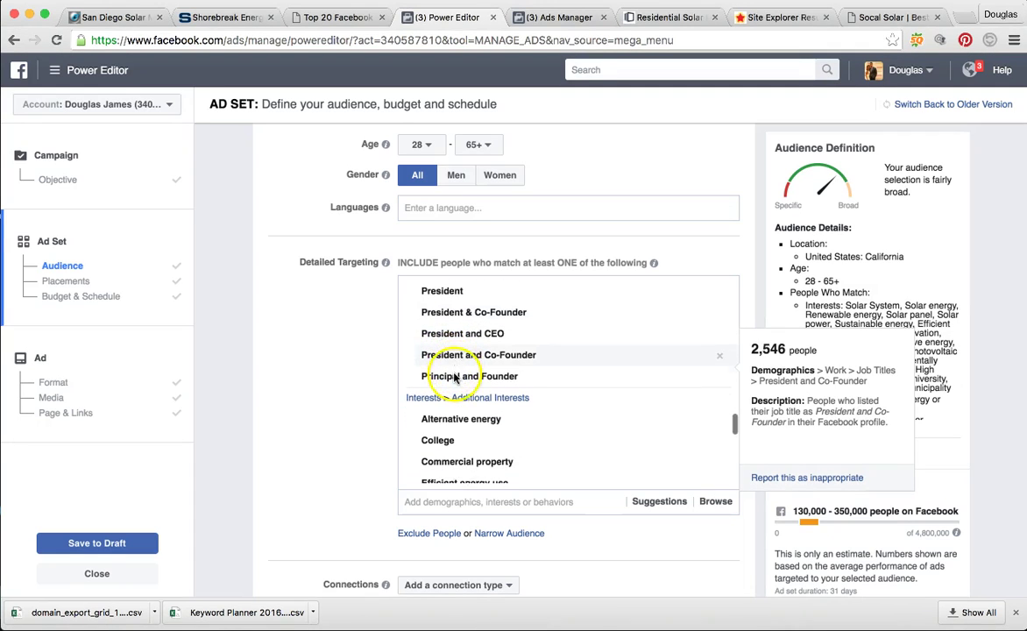
{"action": "scroll", "coordinate": [473, 376], "scroll_direction": "down", "scroll_amount": 3}
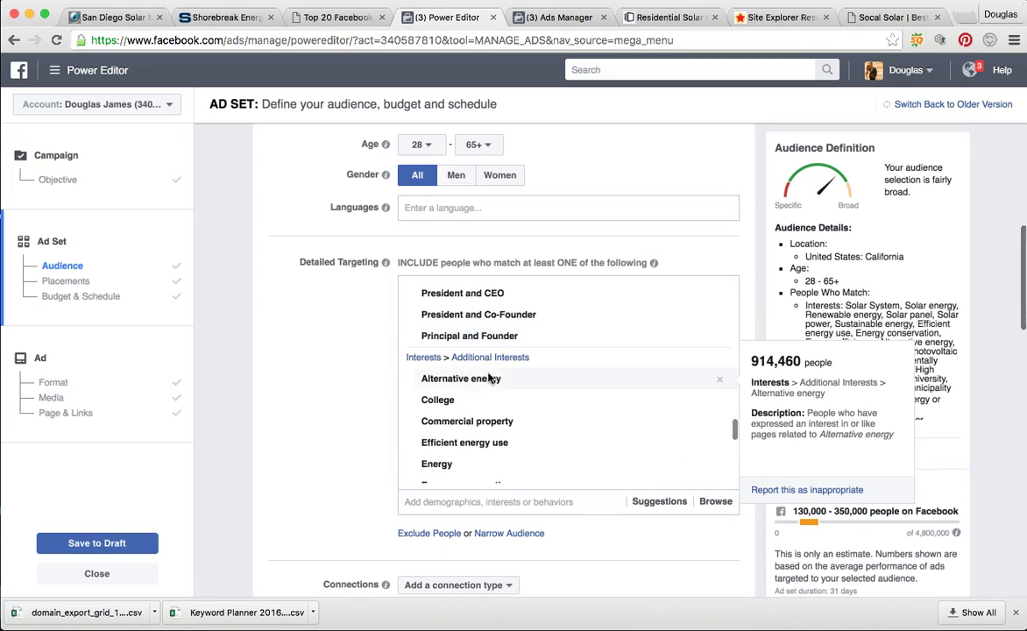
{"action": "scroll", "coordinate": [489, 378], "scroll_direction": "down", "scroll_amount": 2}
{"action": "left_click", "coordinate": [449, 345]}
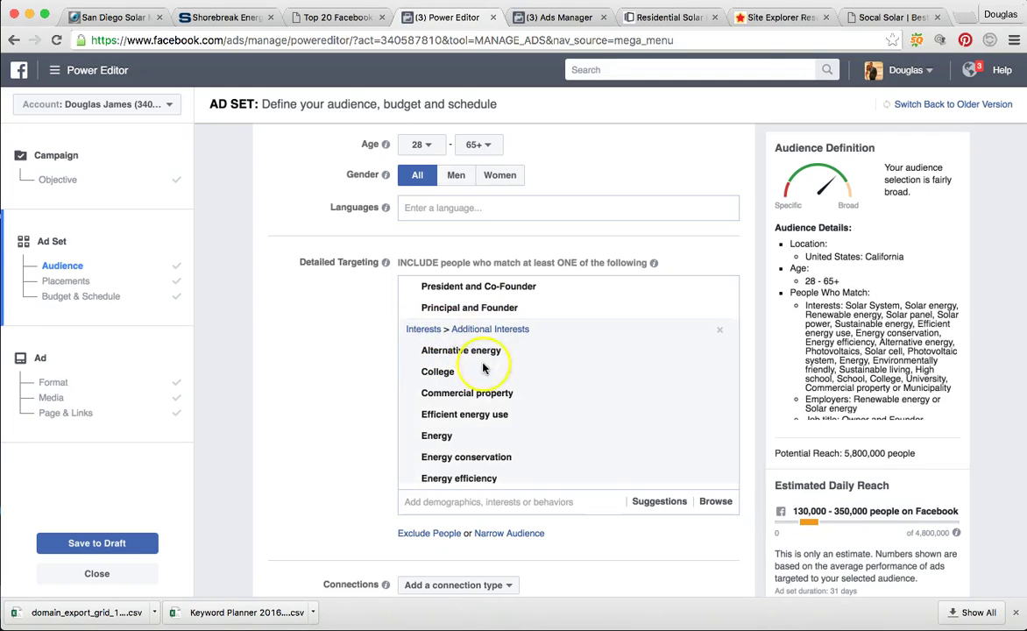
{"action": "scroll", "coordinate": [467, 374], "scroll_direction": "down", "scroll_amount": 2}
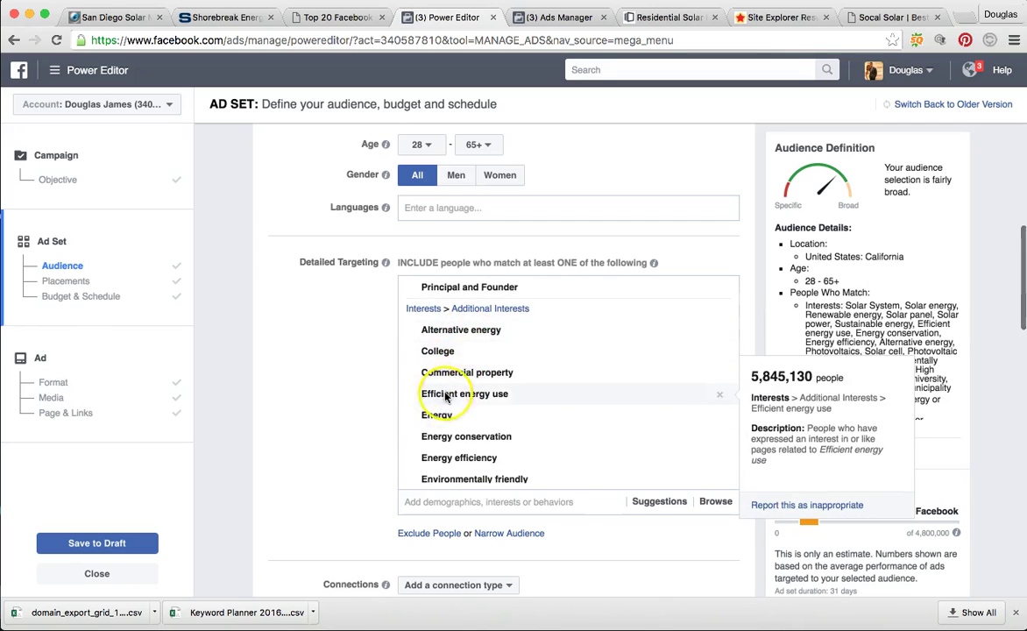
{"action": "scroll", "coordinate": [450, 393], "scroll_direction": "down", "scroll_amount": 2}
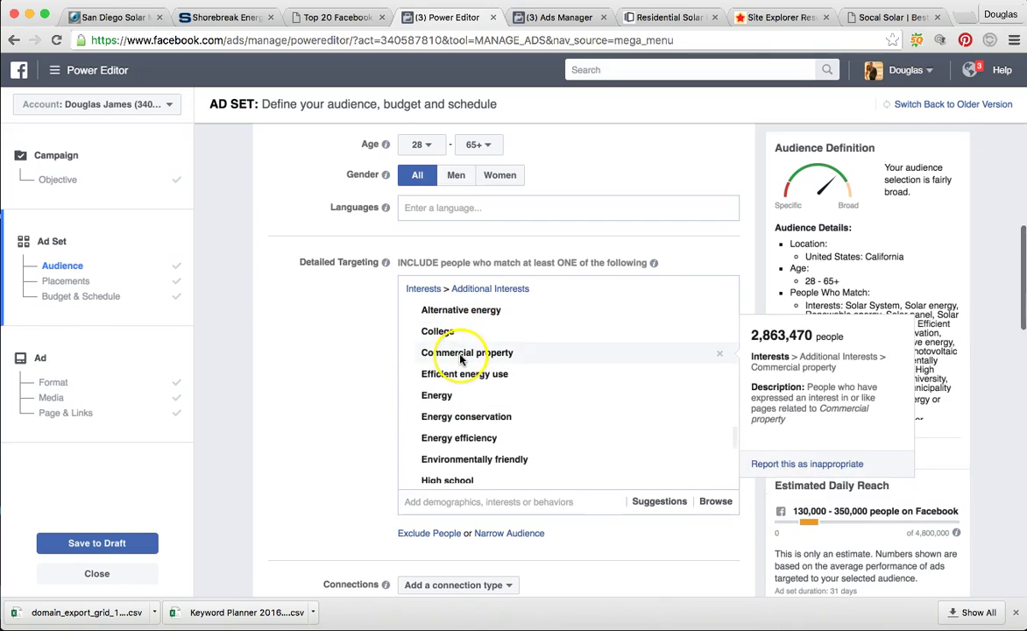
{"action": "scroll", "coordinate": [456, 360], "scroll_direction": "down", "scroll_amount": 3}
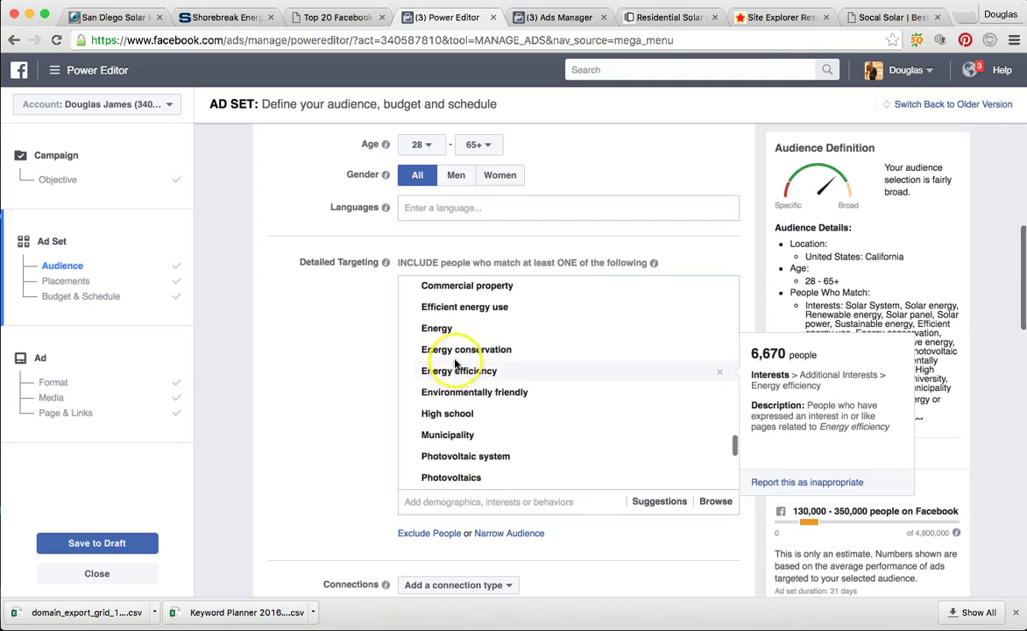
{"action": "scroll", "coordinate": [438, 407], "scroll_direction": "down", "scroll_amount": 3}
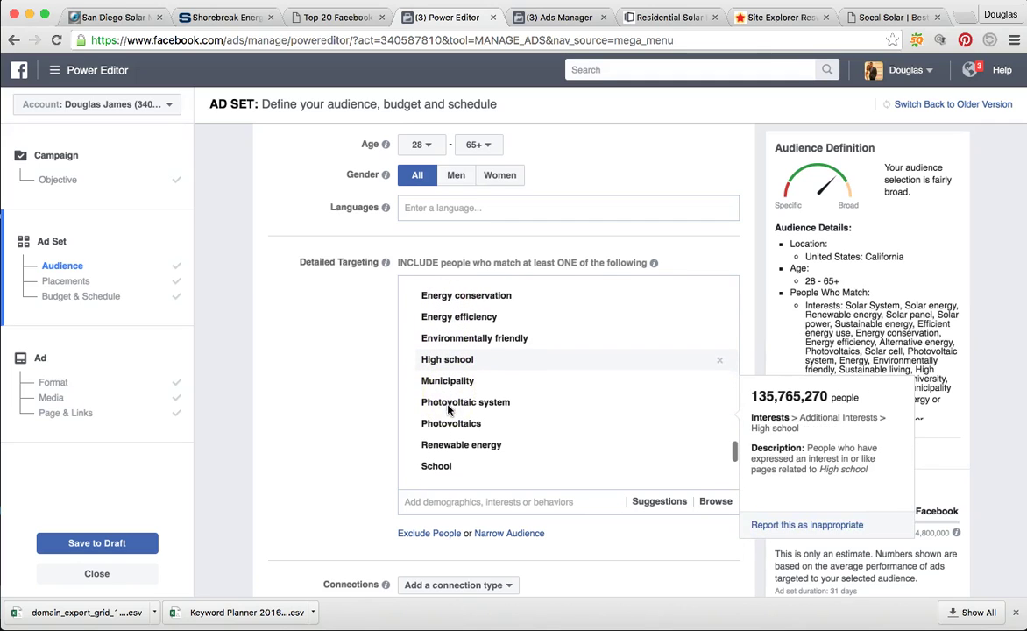
{"action": "left_click", "coordinate": [452, 395]}
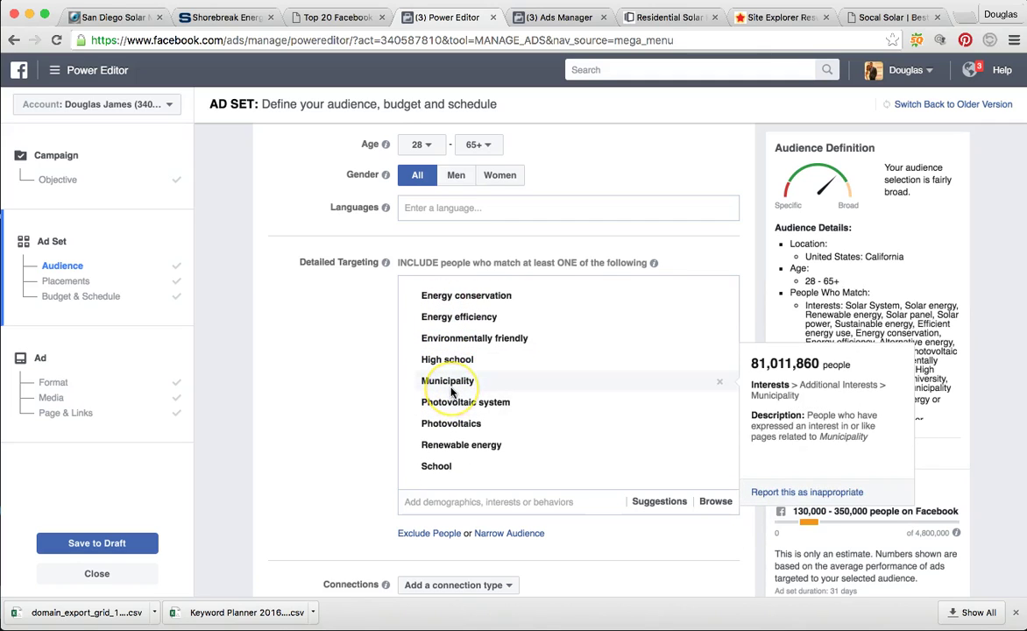
{"action": "scroll", "coordinate": [451, 385], "scroll_direction": "down", "scroll_amount": 2}
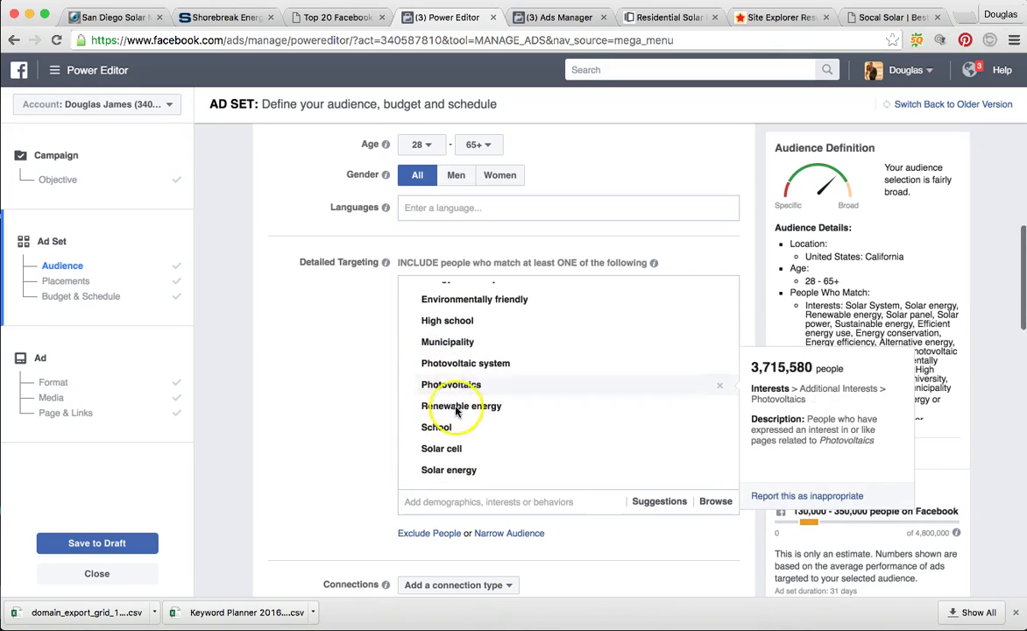
{"action": "scroll", "coordinate": [438, 425], "scroll_direction": "down", "scroll_amount": 2}
{"action": "scroll", "coordinate": [440, 424], "scroll_direction": "down", "scroll_amount": 5}
{"action": "scroll", "coordinate": [440, 424], "scroll_direction": "down", "scroll_amount": 3}
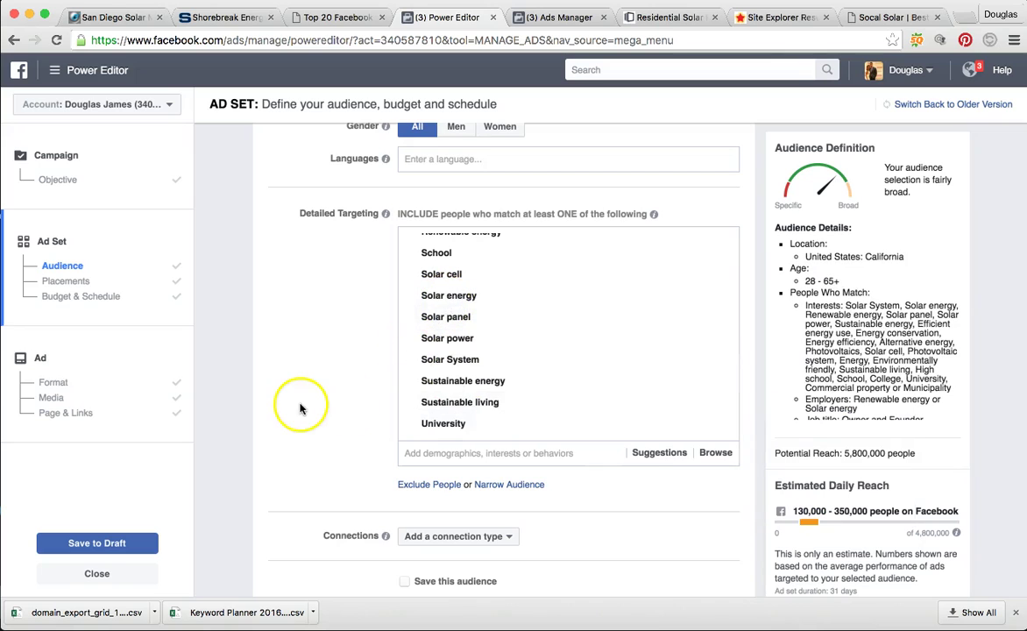
Step: Check the Potential Reach figure for the combined audience targeting
{"action": "scroll", "coordinate": [300, 405], "scroll_direction": "down", "scroll_amount": 1}
{"action": "scroll", "coordinate": [383, 467], "scroll_direction": "down", "scroll_amount": 5}
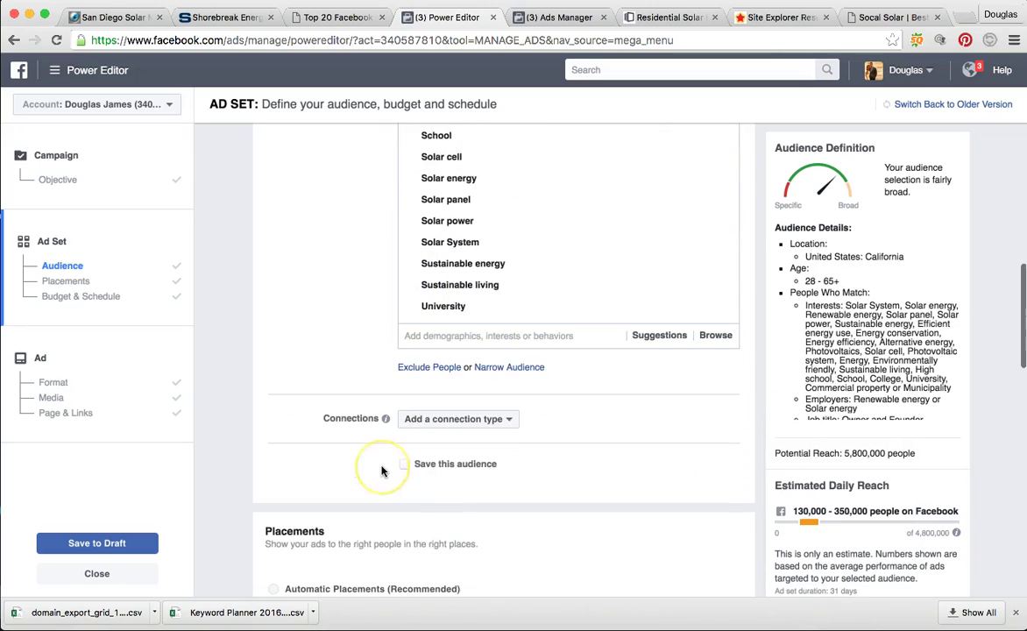
{"action": "scroll", "coordinate": [383, 470], "scroll_direction": "up", "scroll_amount": 4}
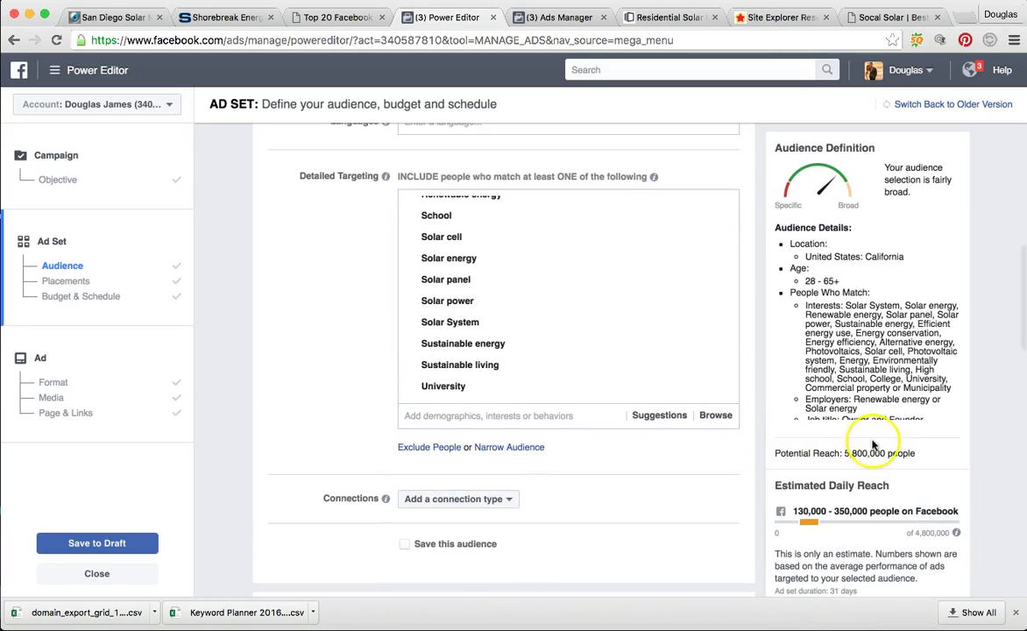
{"action": "left_click_drag", "start_coordinate": [846, 454], "coordinate": [911, 454]}
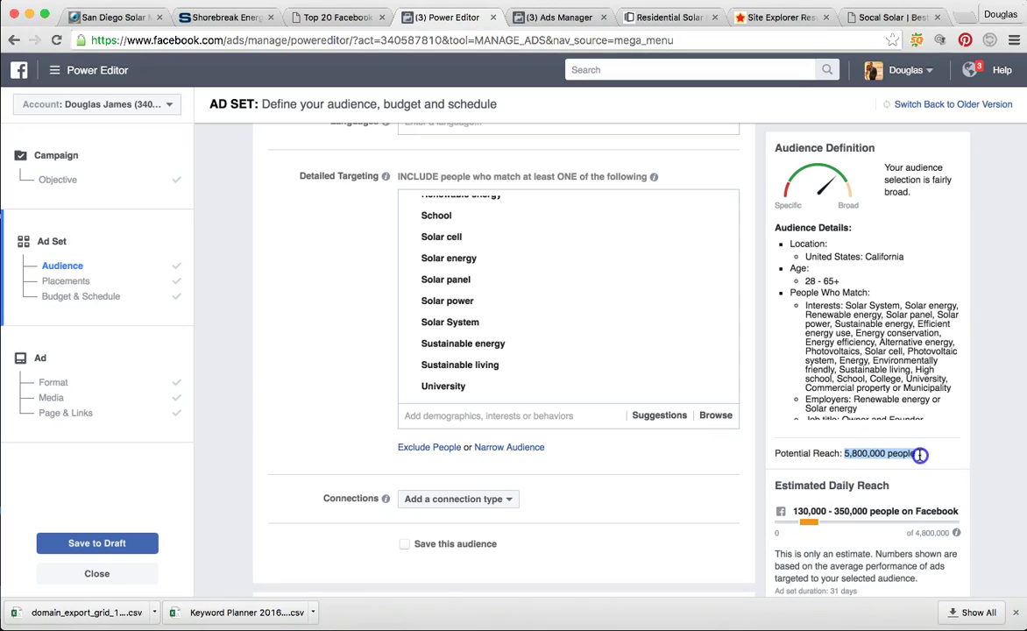
{"action": "left_click", "coordinate": [806, 464]}
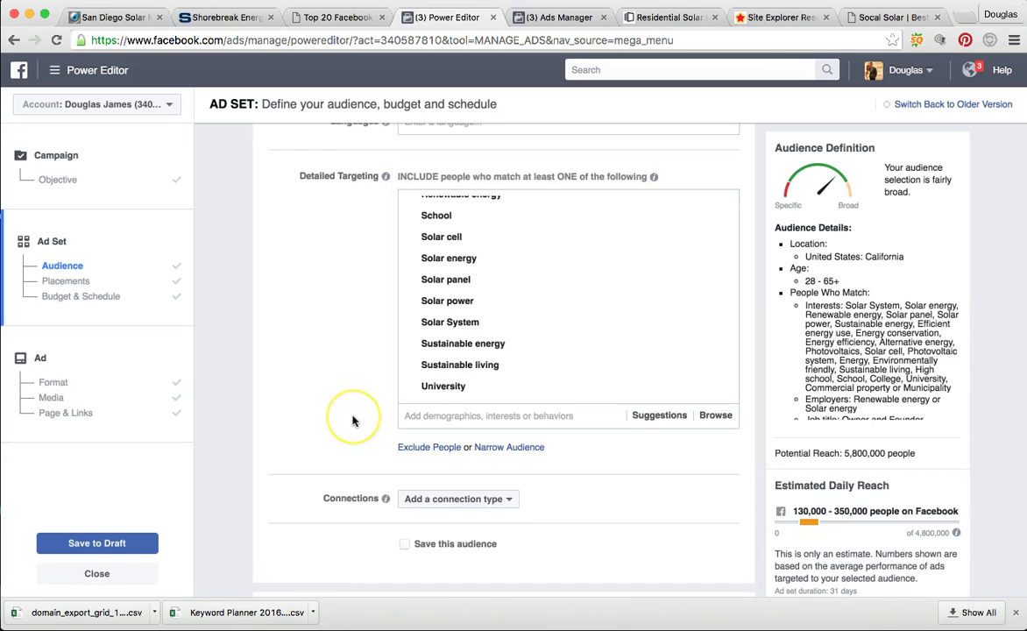
Step: Examine the ad set's placements and expand the Facebook platform to show its Feeds and Right Column options
{"action": "scroll", "coordinate": [350, 420], "scroll_direction": "down", "scroll_amount": 3}
{"action": "scroll", "coordinate": [353, 420], "scroll_direction": "down", "scroll_amount": 10}
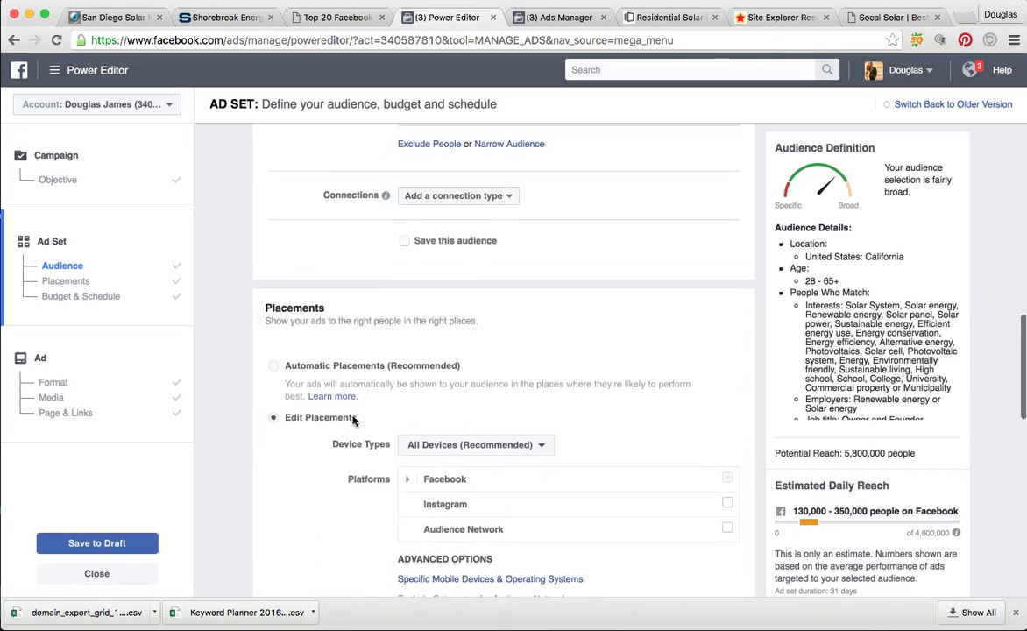
{"action": "left_click_drag", "start_coordinate": [261, 244], "coordinate": [484, 270]}
{"action": "left_click", "coordinate": [484, 271]}
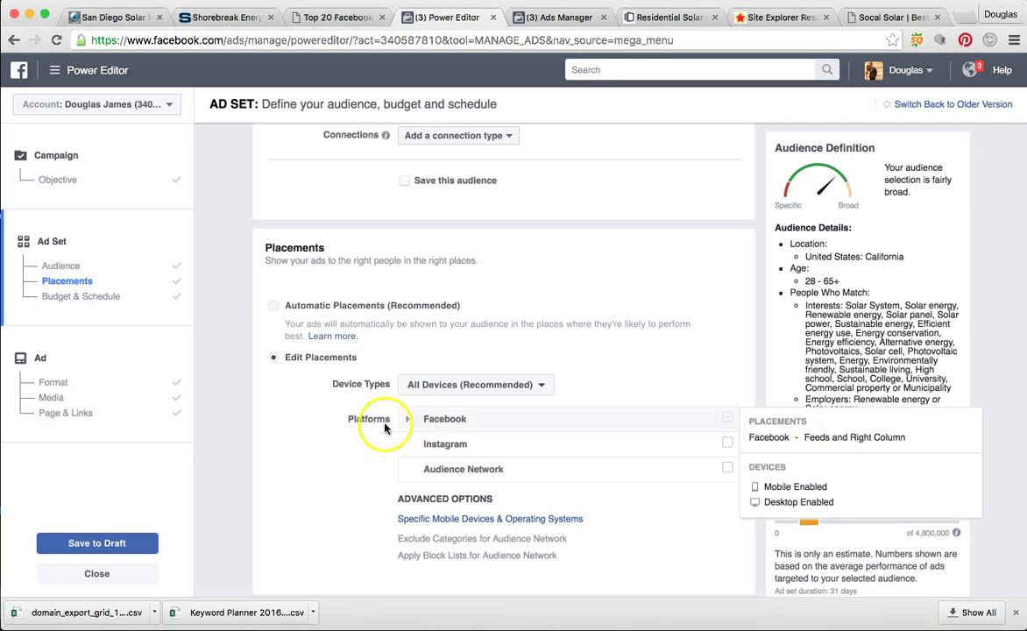
{"action": "scroll", "coordinate": [356, 419], "scroll_direction": "down", "scroll_amount": 3}
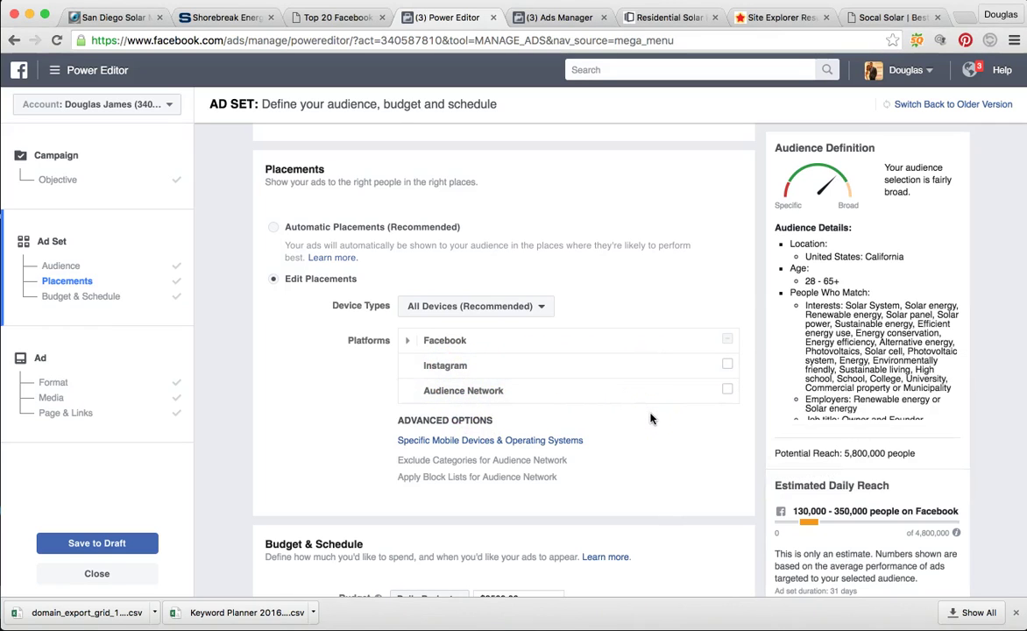
{"action": "left_click", "coordinate": [407, 340]}
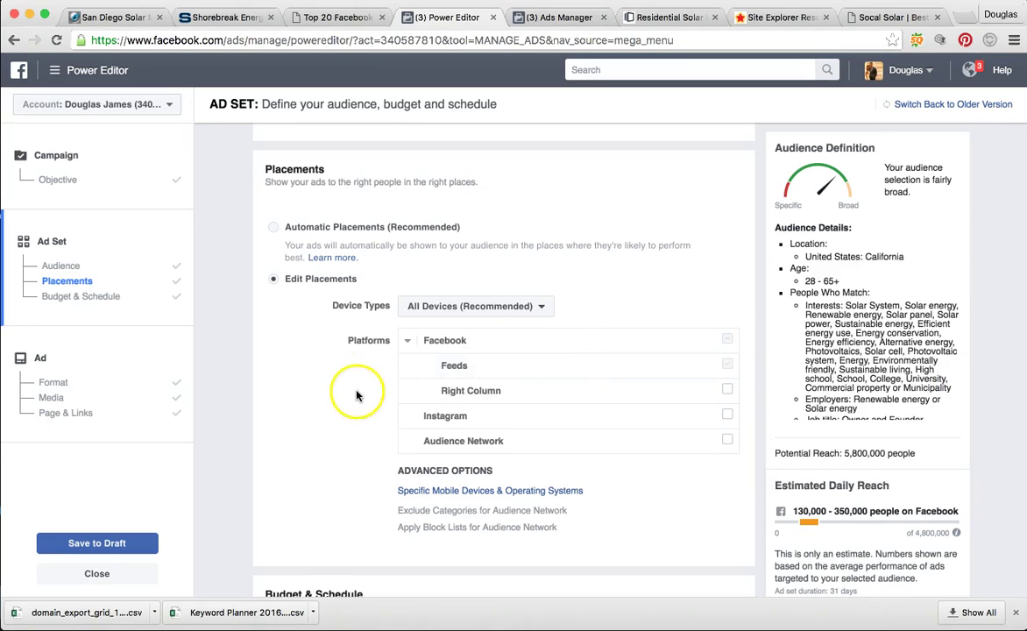
Step: Examine the daily budget, the start and end dates, and the optimization, bidding and delivery settings under Budget & Schedule
{"action": "scroll", "coordinate": [355, 395], "scroll_direction": "down", "scroll_amount": 3}
{"action": "scroll", "coordinate": [356, 395], "scroll_direction": "down", "scroll_amount": 5}
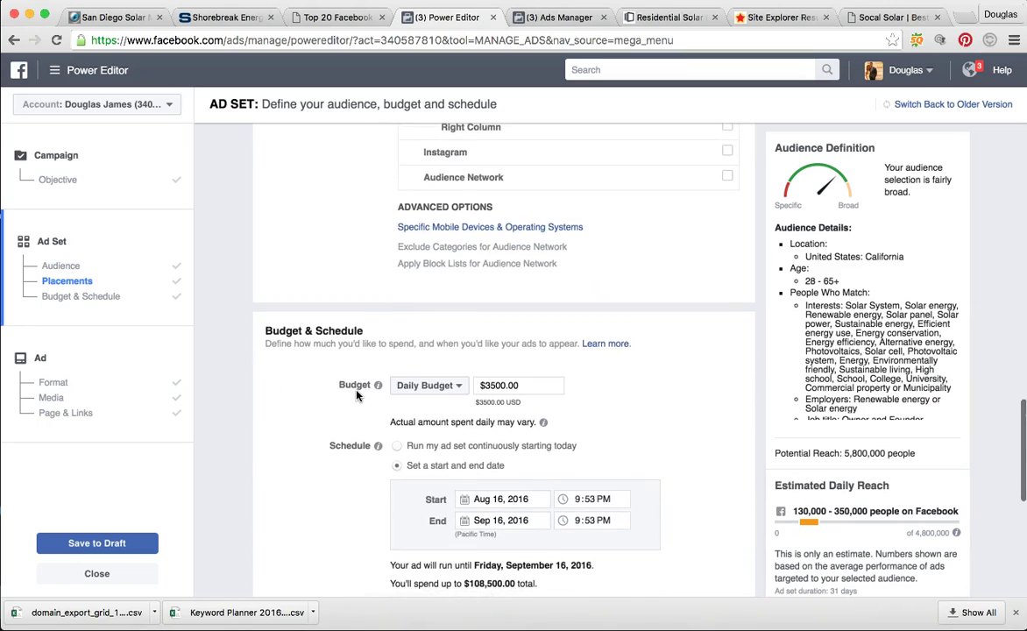
{"action": "scroll", "coordinate": [357, 396], "scroll_direction": "down", "scroll_amount": 1}
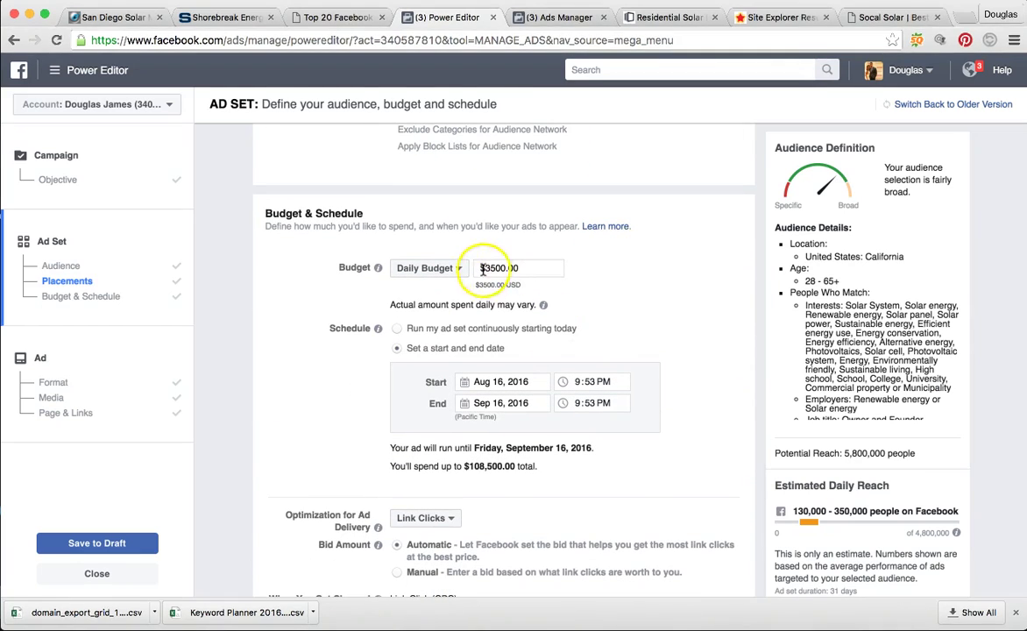
{"action": "left_click_drag", "start_coordinate": [481, 271], "coordinate": [518, 269]}
{"action": "left_click", "coordinate": [528, 270]}
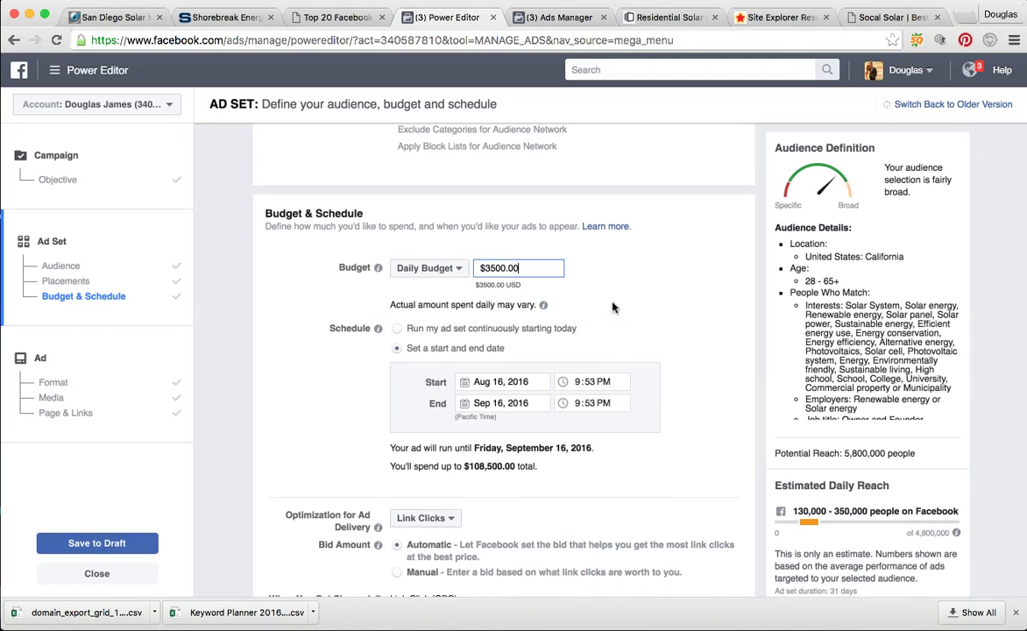
{"action": "scroll", "coordinate": [612, 306], "scroll_direction": "down", "scroll_amount": 2}
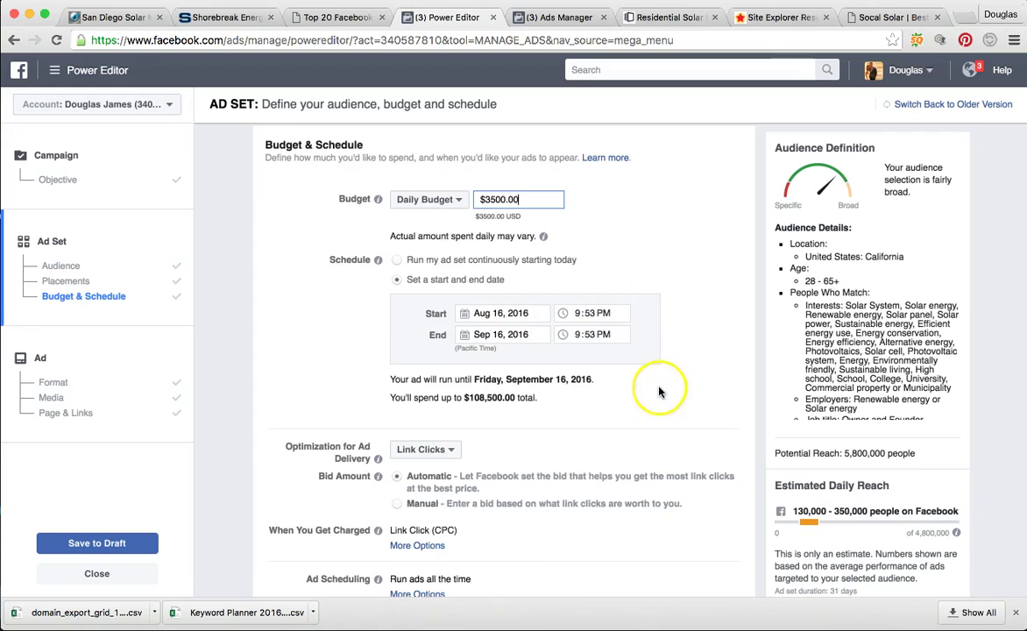
{"action": "scroll", "coordinate": [659, 392], "scroll_direction": "down", "scroll_amount": 2}
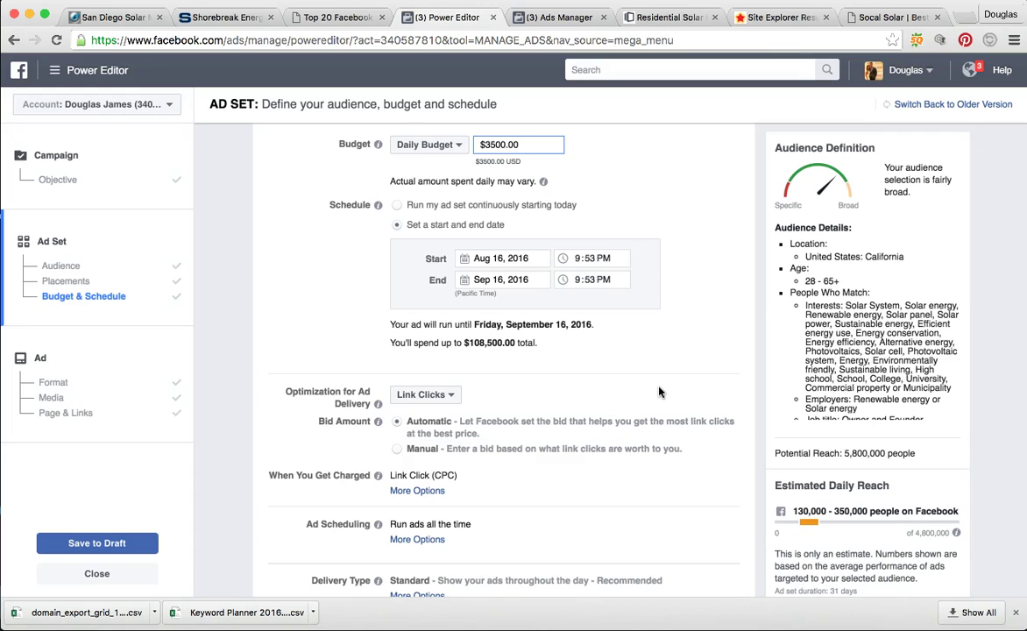
{"action": "scroll", "coordinate": [659, 392], "scroll_direction": "down", "scroll_amount": 5}
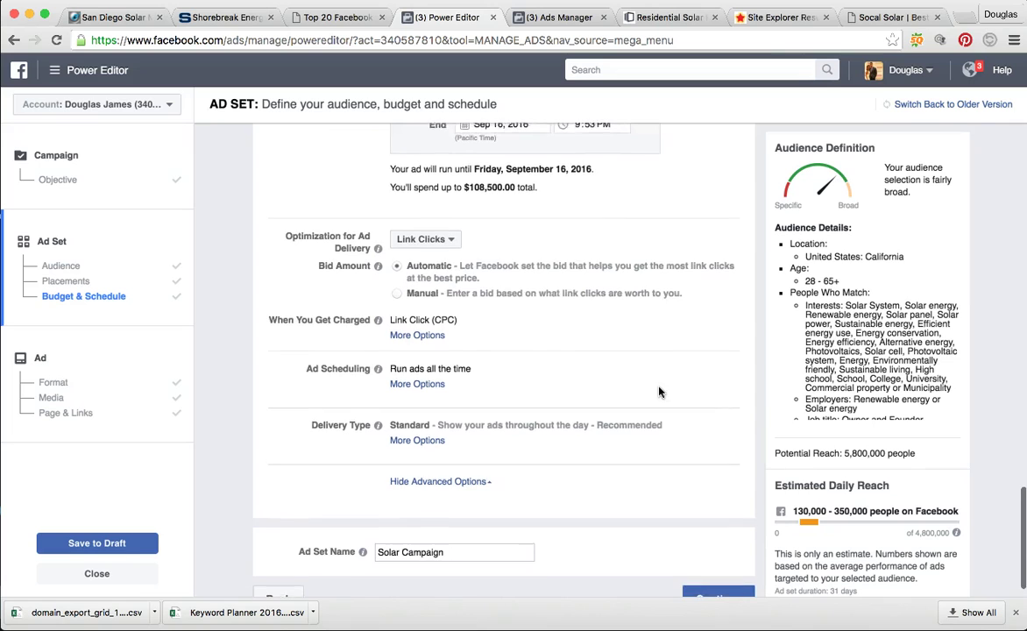
{"action": "scroll", "coordinate": [659, 392], "scroll_direction": "up", "scroll_amount": 5}
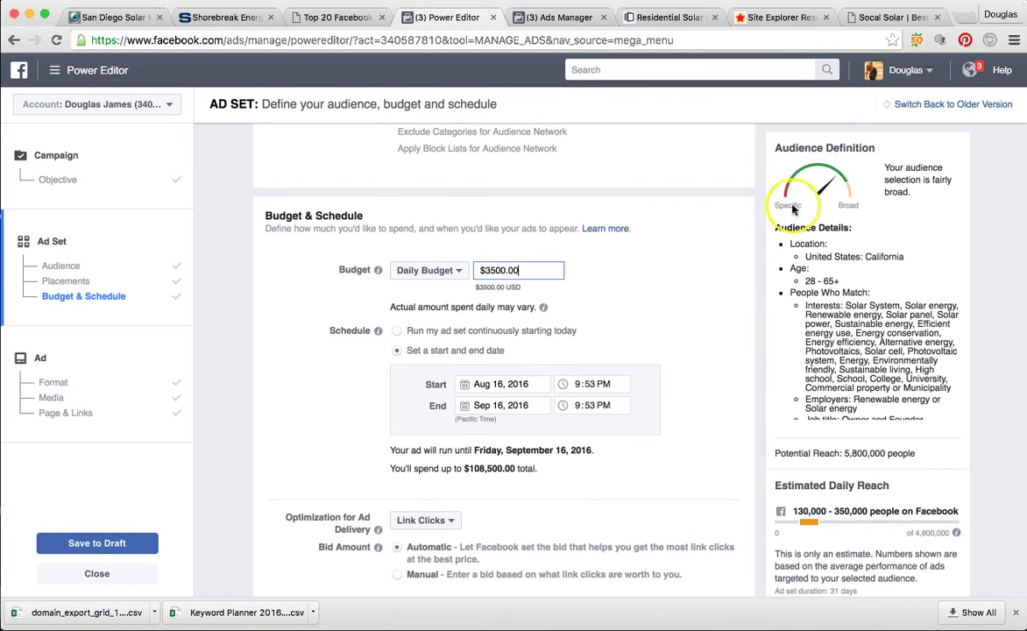
Step: Read through the Audience Definition summary, from location and interests to job titles, home types and placements
{"action": "scroll", "coordinate": [787, 213], "scroll_direction": "up", "scroll_amount": 1}
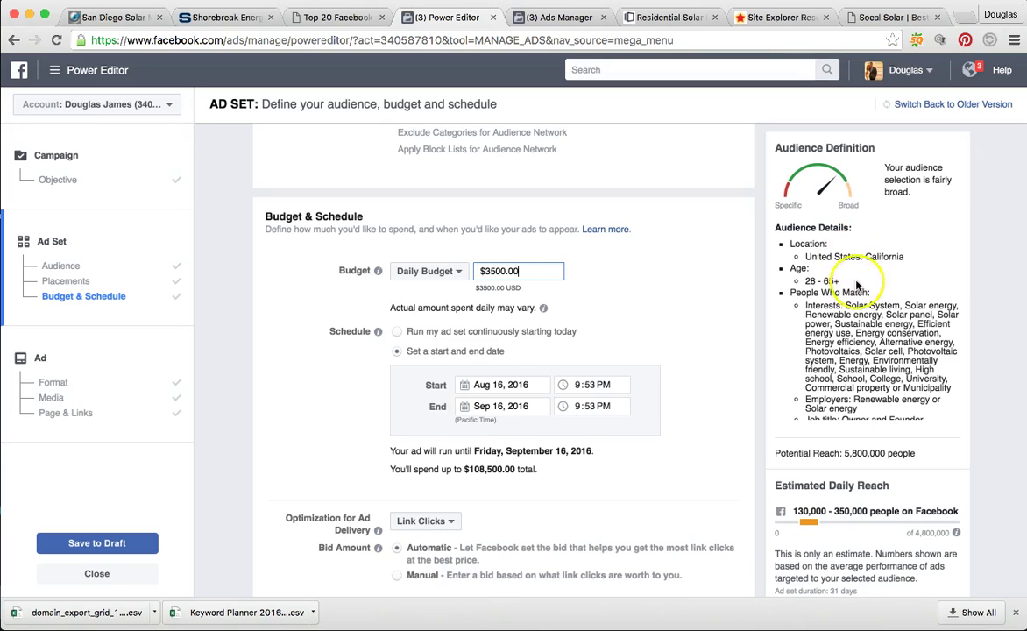
{"action": "scroll", "coordinate": [802, 274], "scroll_direction": "down", "scroll_amount": 1}
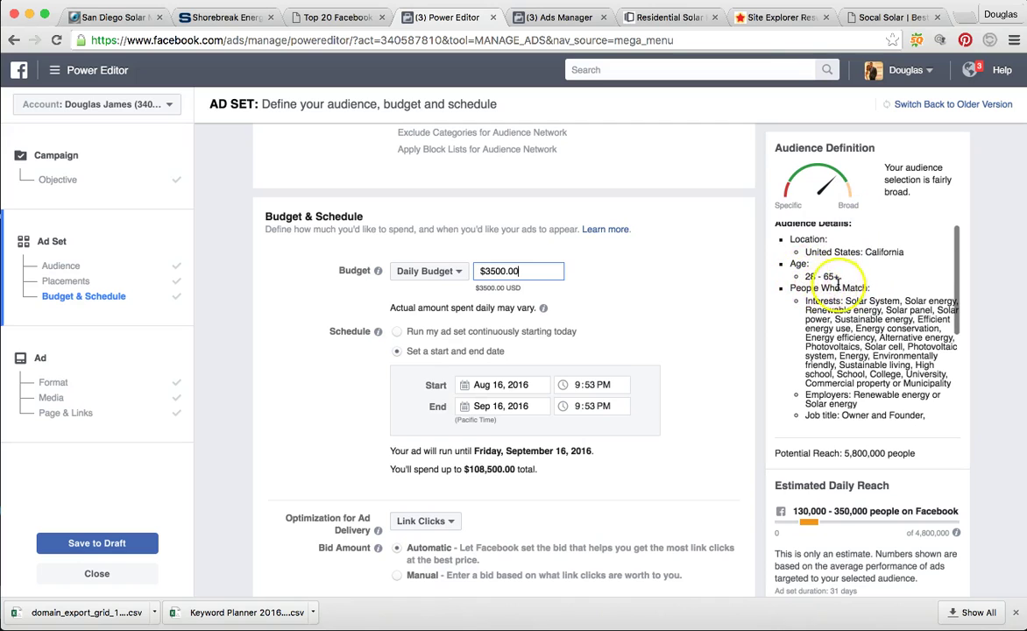
{"action": "scroll", "coordinate": [815, 280], "scroll_direction": "down", "scroll_amount": 3}
{"action": "scroll", "coordinate": [868, 290], "scroll_direction": "down", "scroll_amount": 3}
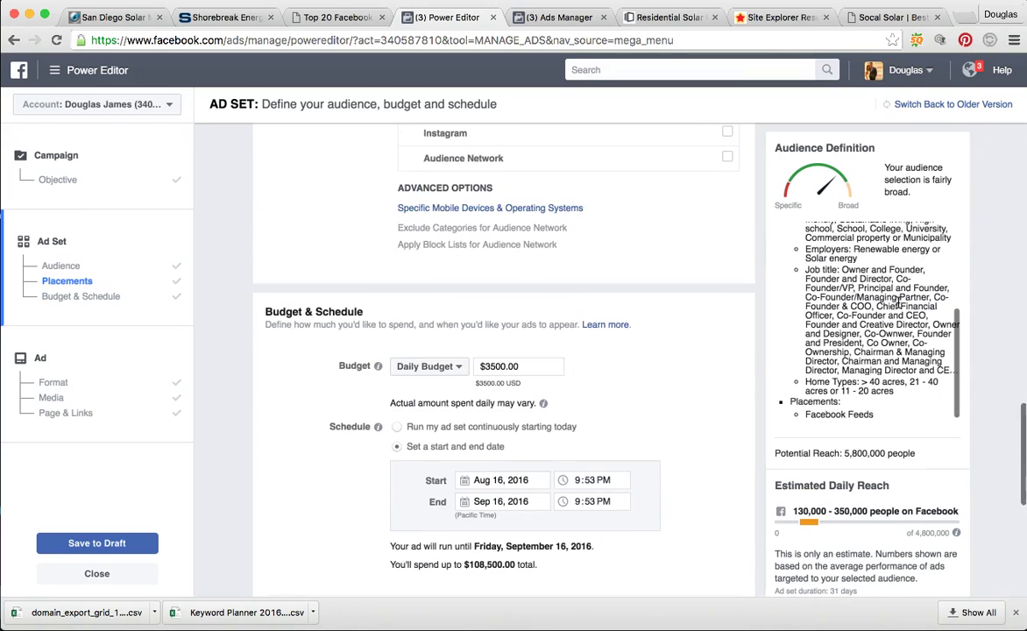
{"action": "scroll", "coordinate": [898, 302], "scroll_direction": "down", "scroll_amount": 3}
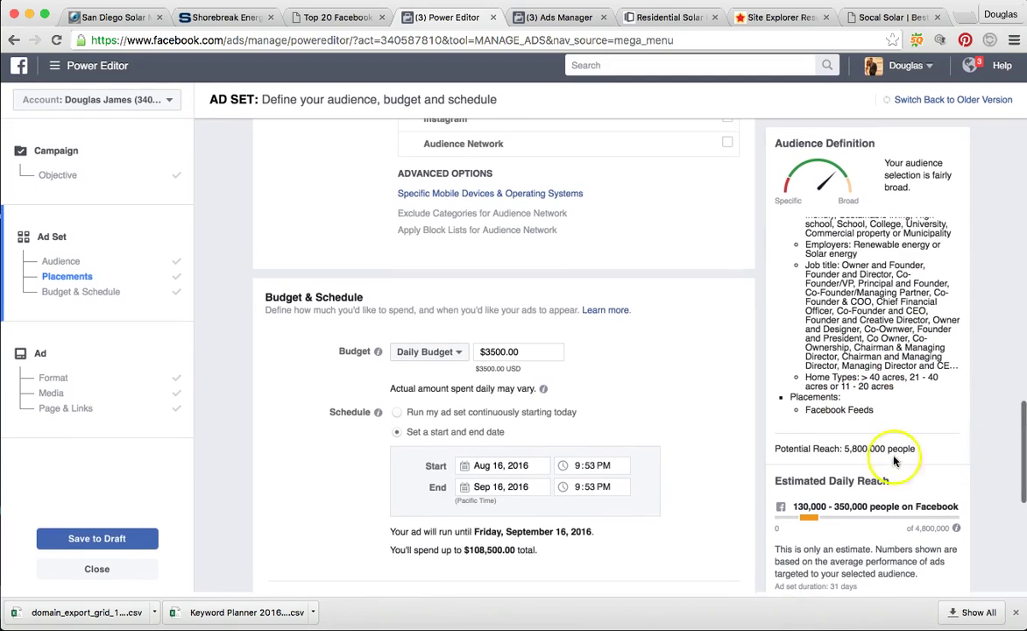
Step: Compare the audience's Potential Reach with its Estimated Daily Reach on Facebook
{"action": "left_click_drag", "start_coordinate": [843, 453], "coordinate": [924, 452]}
{"action": "left_click", "coordinate": [926, 543]}
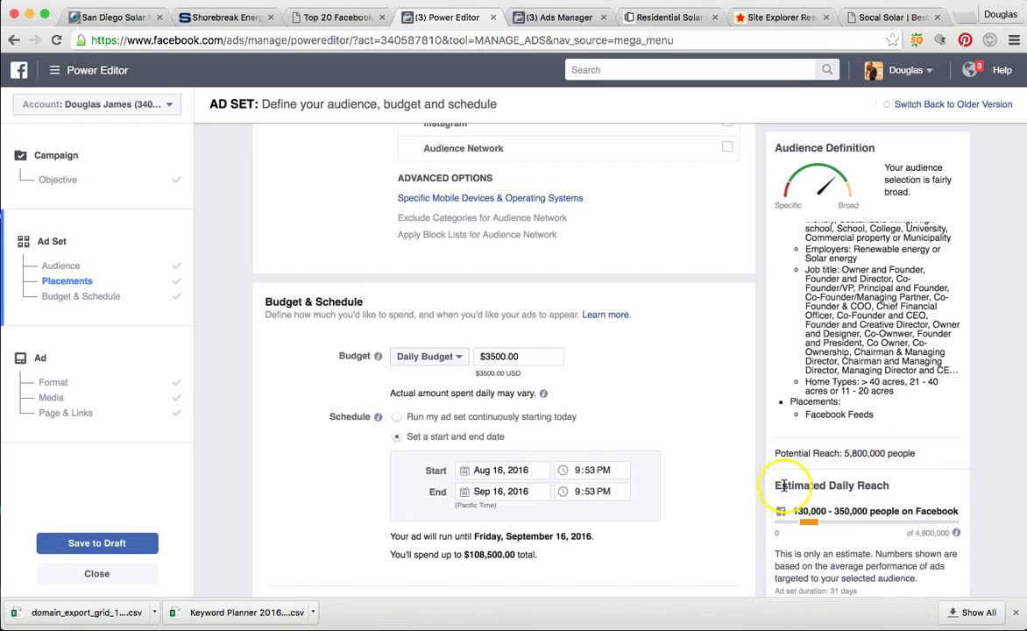
{"action": "left_click_drag", "start_coordinate": [771, 485], "coordinate": [932, 538]}
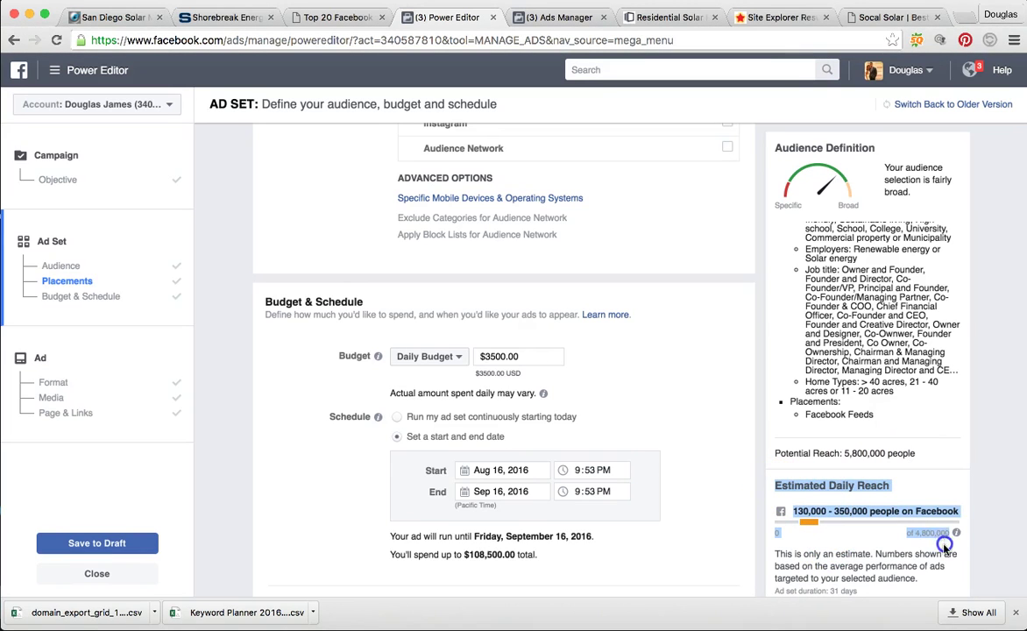
{"action": "left_click", "coordinate": [802, 510]}
{"action": "left_click_drag", "start_coordinate": [792, 510], "coordinate": [869, 510]}
{"action": "left_click", "coordinate": [798, 511]}
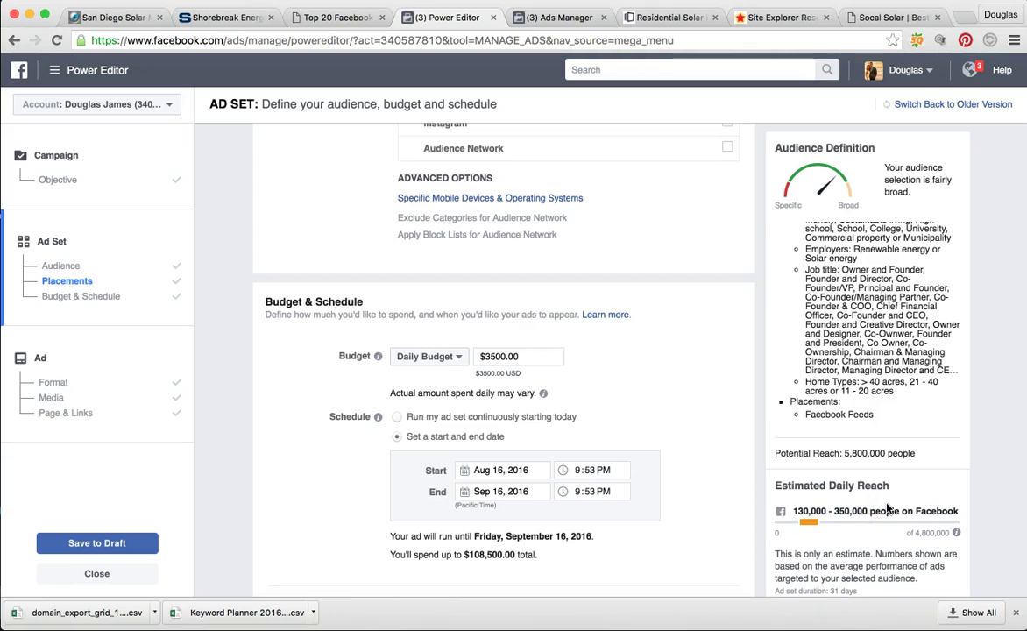
Step: Review the rest of the ad set's advanced delivery options down to the Ad Set Name
{"action": "scroll", "coordinate": [708, 388], "scroll_direction": "down", "scroll_amount": 1}
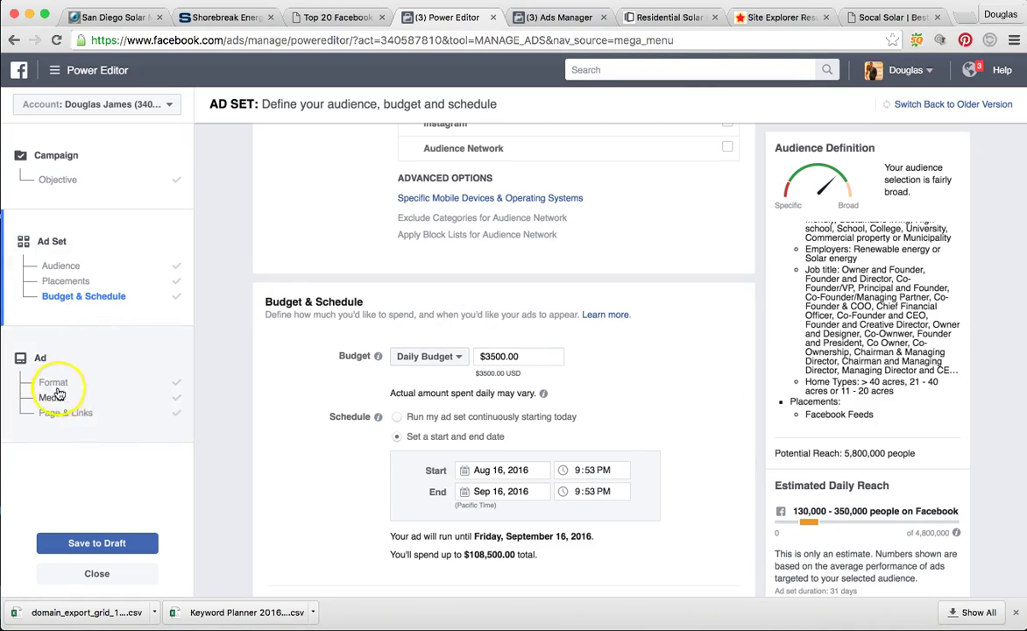
{"action": "scroll", "coordinate": [493, 481], "scroll_direction": "down", "scroll_amount": 10}
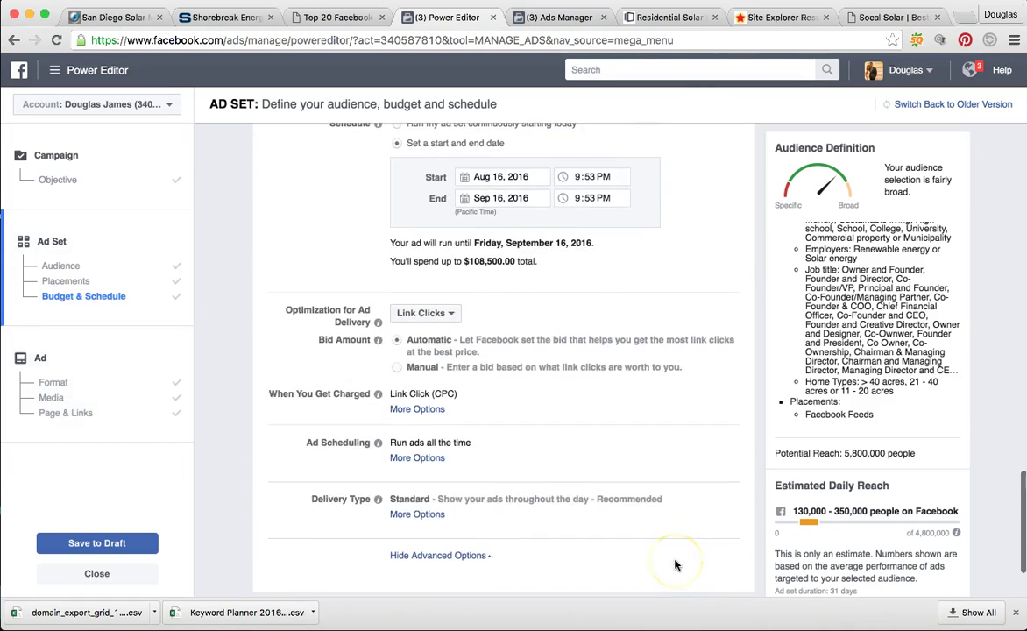
{"action": "scroll", "coordinate": [674, 564], "scroll_direction": "down", "scroll_amount": 1}
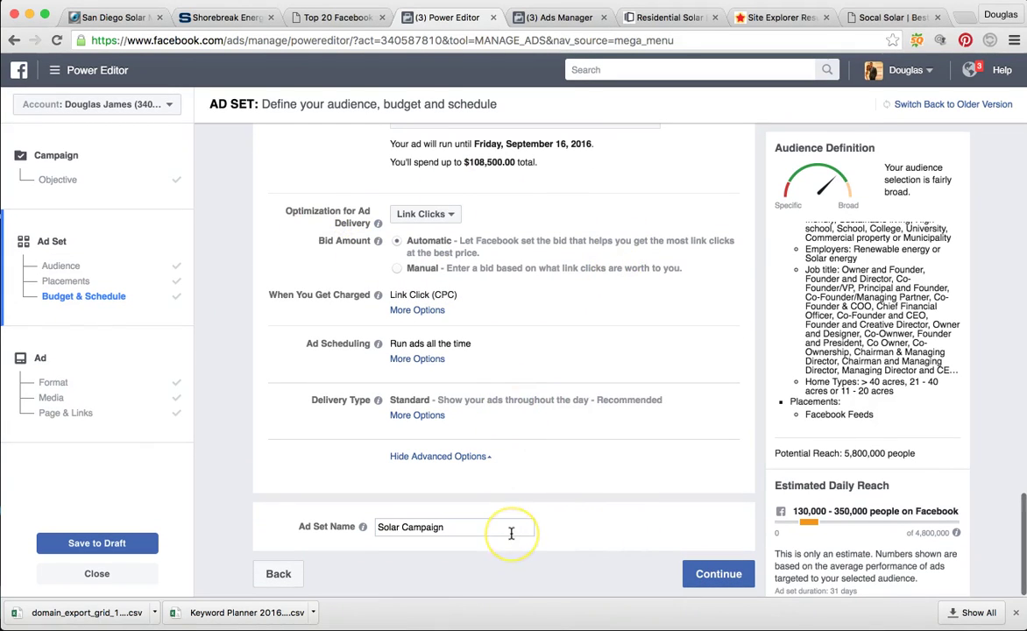
Step: Continue to the ad level and review its single-image format and the selected Commercial Solar image
{"action": "left_click", "coordinate": [723, 574]}
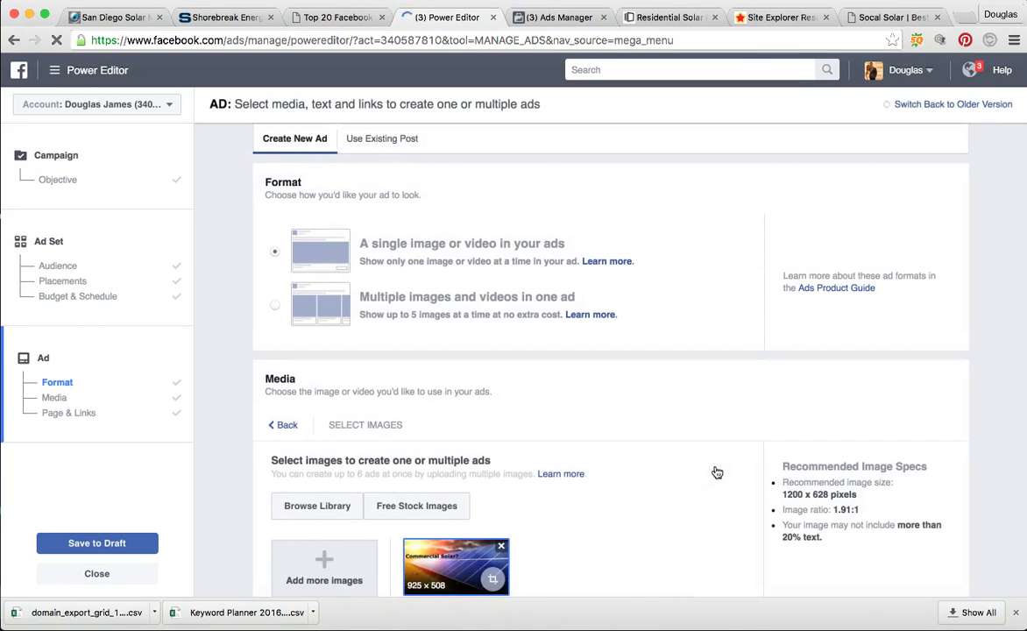
{"action": "scroll", "coordinate": [717, 473], "scroll_direction": "down", "scroll_amount": 2}
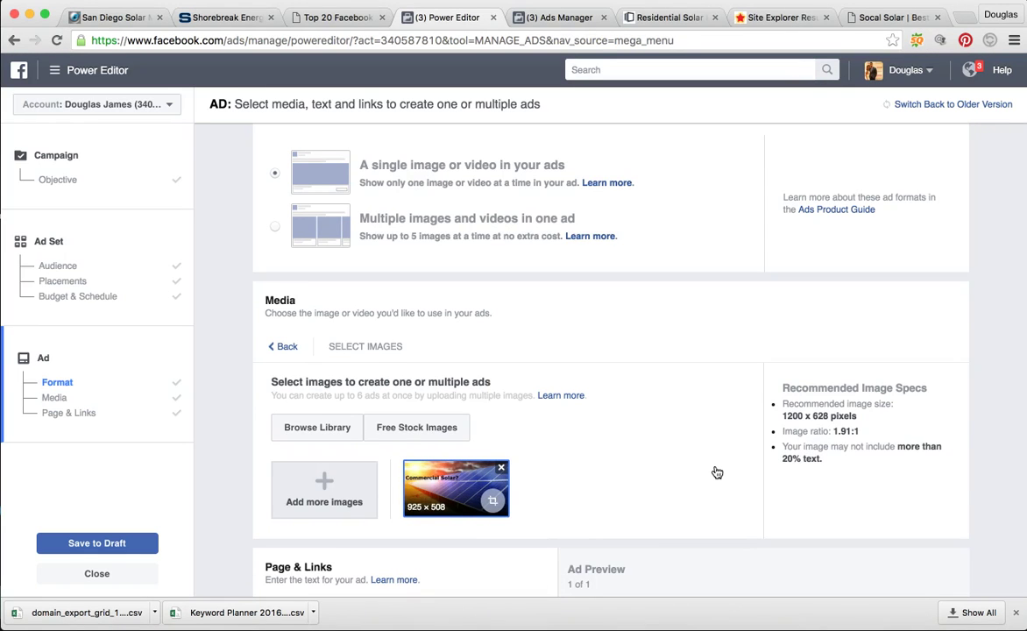
{"action": "scroll", "coordinate": [717, 473], "scroll_direction": "down", "scroll_amount": 3}
{"action": "left_click", "coordinate": [637, 395]}
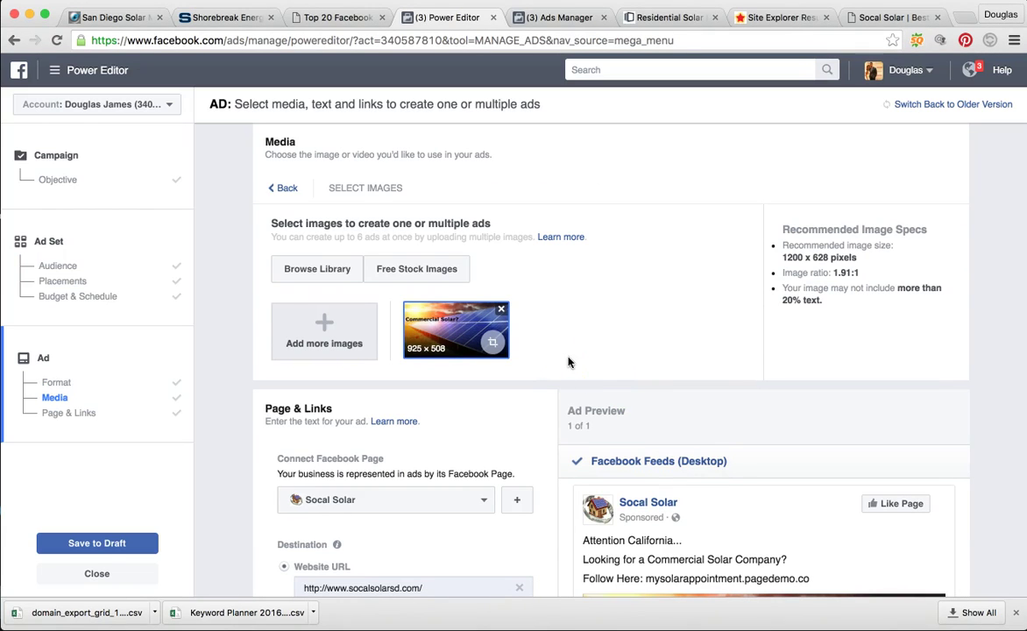
Step: Review the ad's connected Facebook Page, destination website URL, headline and text under Page & Links
{"action": "scroll", "coordinate": [543, 381], "scroll_direction": "down", "scroll_amount": 3}
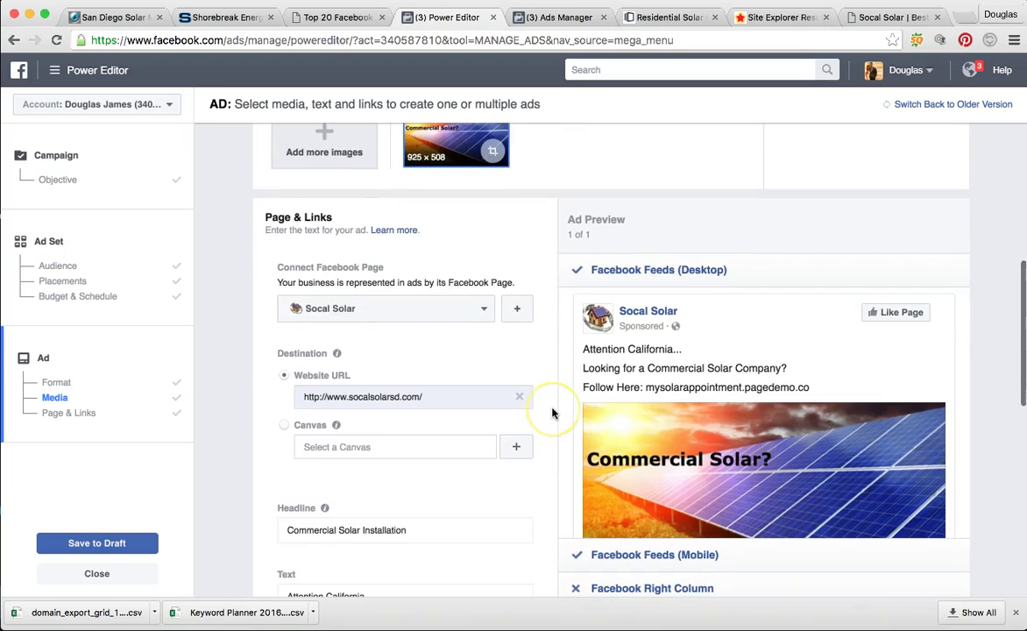
{"action": "scroll", "coordinate": [552, 413], "scroll_direction": "down", "scroll_amount": 2}
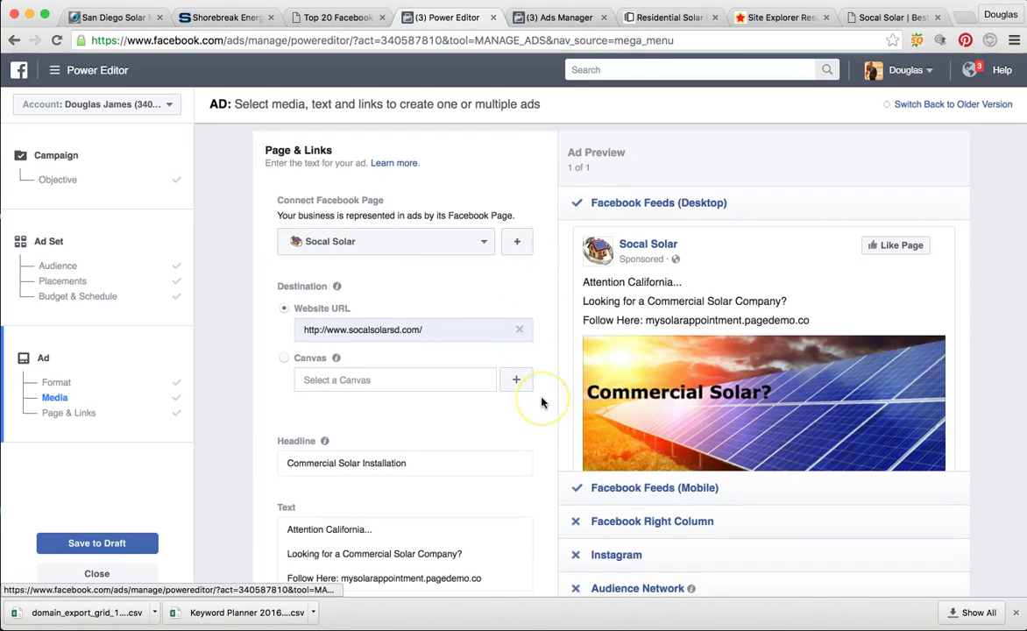
{"action": "scroll", "coordinate": [541, 402], "scroll_direction": "down", "scroll_amount": 1}
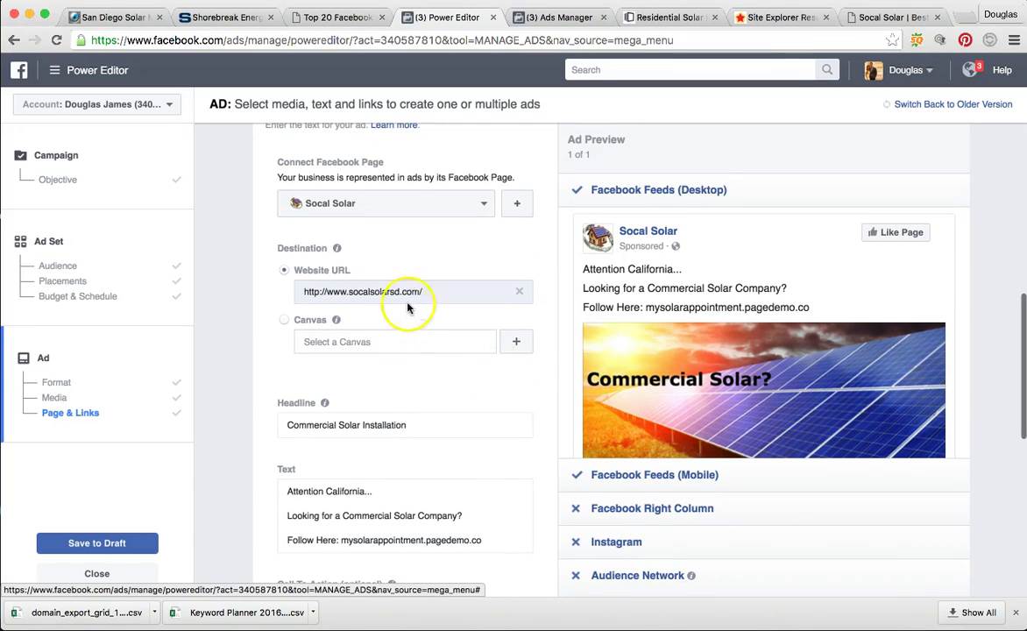
{"action": "scroll", "coordinate": [555, 342], "scroll_direction": "down", "scroll_amount": 1}
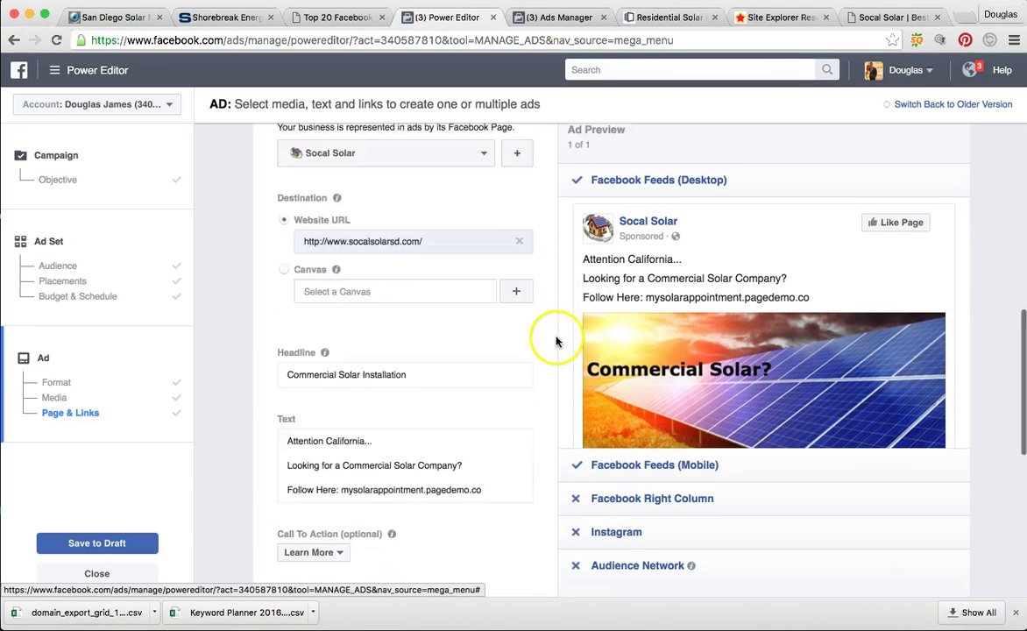
{"action": "scroll", "coordinate": [555, 342], "scroll_direction": "down", "scroll_amount": 1}
{"action": "mouse_move", "coordinate": [665, 404]}
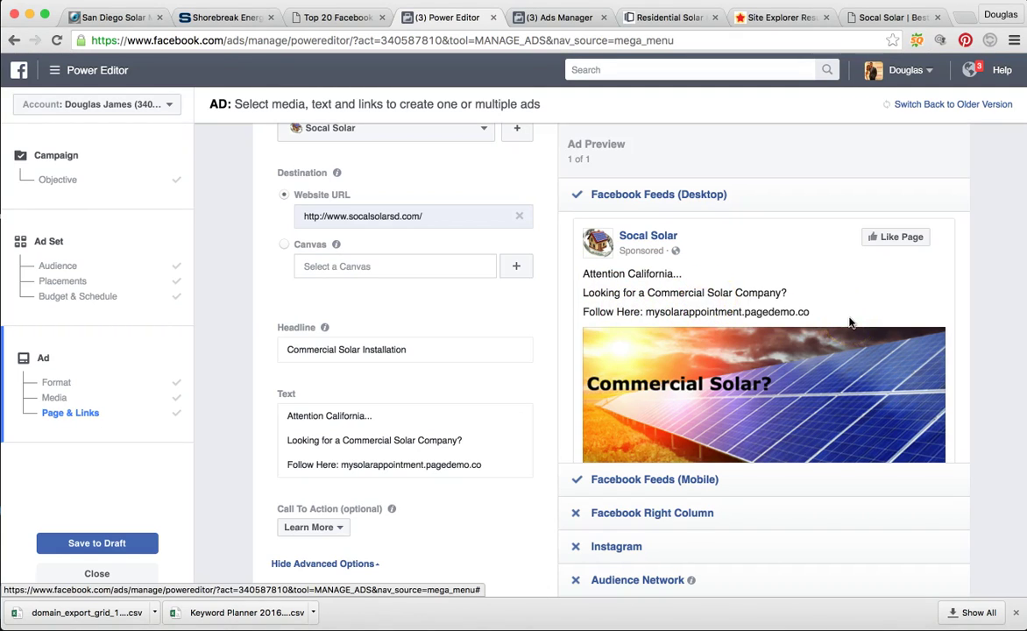
Step: Examine the Facebook desktop feed preview, from the ad image down to its headline, link description and Learn More call to action
{"action": "scroll", "coordinate": [761, 330], "scroll_direction": "down", "scroll_amount": 1}
{"action": "scroll", "coordinate": [761, 330], "scroll_direction": "down", "scroll_amount": 3}
{"action": "scroll", "coordinate": [763, 333], "scroll_direction": "up", "scroll_amount": 1}
{"action": "scroll", "coordinate": [669, 436], "scroll_direction": "down", "scroll_amount": 2}
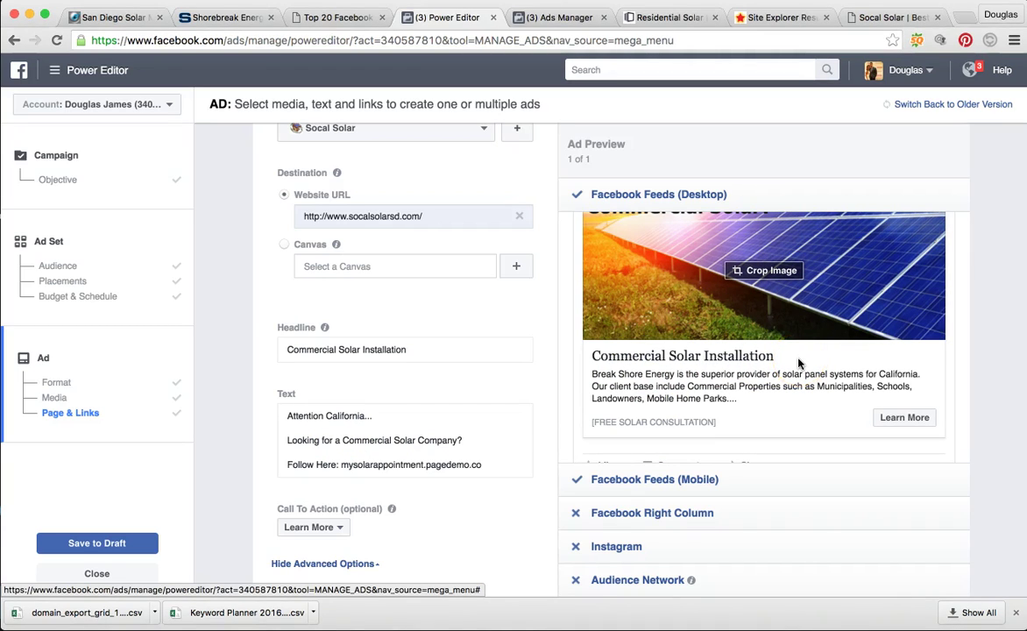
{"action": "left_click", "coordinate": [720, 406]}
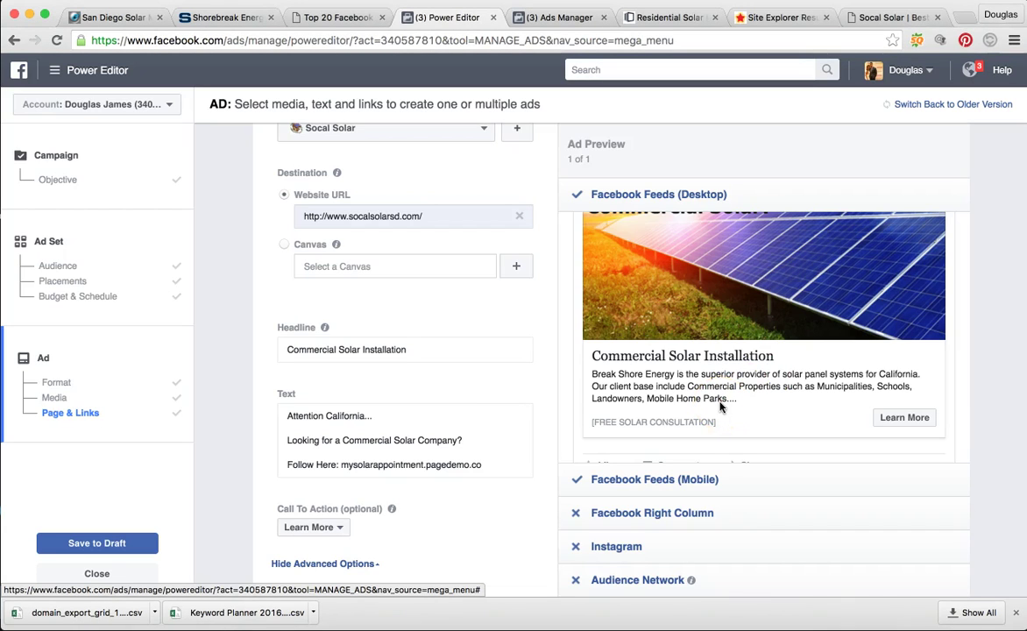
{"action": "left_click", "coordinate": [639, 405]}
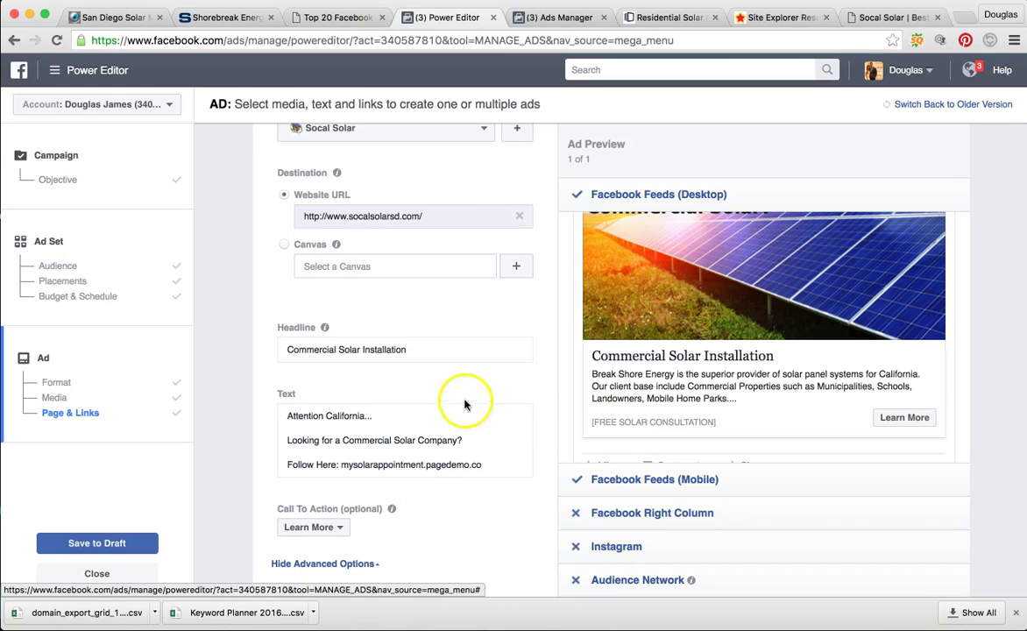
Step: Check the ad's advanced options, including the News Feed link description, display link, URL parameters and pixel tracking
{"action": "scroll", "coordinate": [457, 405], "scroll_direction": "down", "scroll_amount": 6}
{"action": "scroll", "coordinate": [456, 413], "scroll_direction": "down", "scroll_amount": 4}
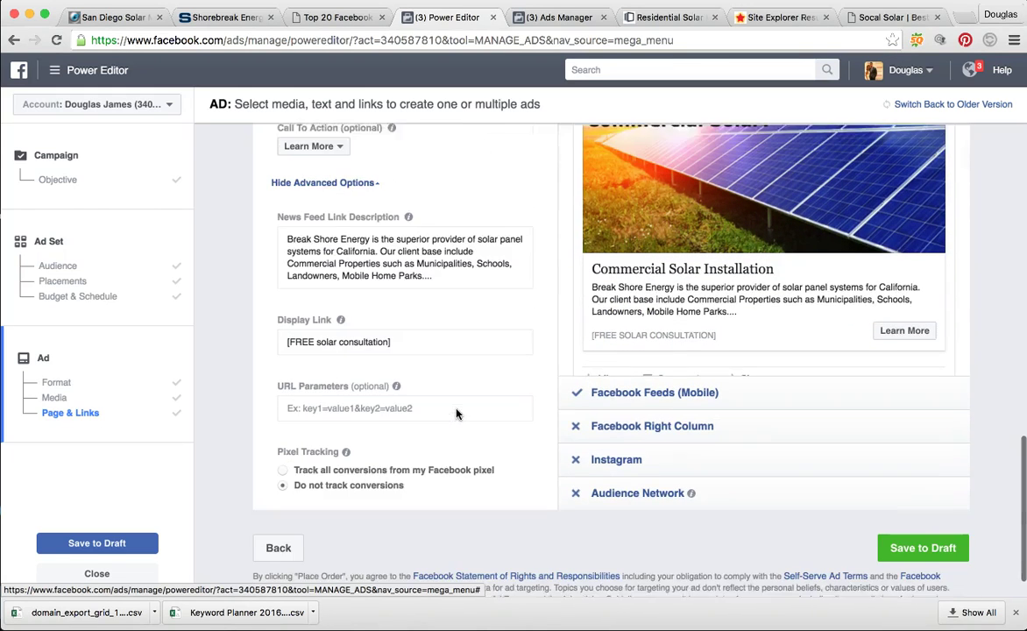
{"action": "scroll", "coordinate": [470, 412], "scroll_direction": "up", "scroll_amount": 6}
{"action": "scroll", "coordinate": [471, 414], "scroll_direction": "up", "scroll_amount": 1}
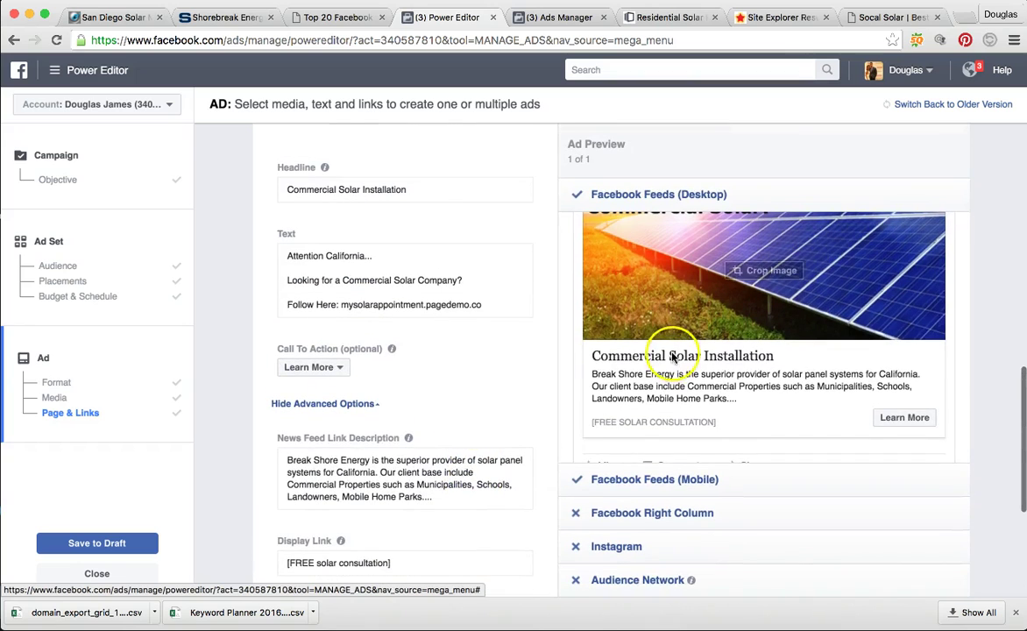
{"action": "scroll", "coordinate": [671, 355], "scroll_direction": "up", "scroll_amount": 3}
Step: Open the Facebook mobile feed preview and examine the ad's text, image, headline and call to action
{"action": "left_click", "coordinate": [663, 483]}
{"action": "scroll", "coordinate": [674, 403], "scroll_direction": "down", "scroll_amount": 2}
{"action": "scroll", "coordinate": [674, 400], "scroll_direction": "up", "scroll_amount": 1}
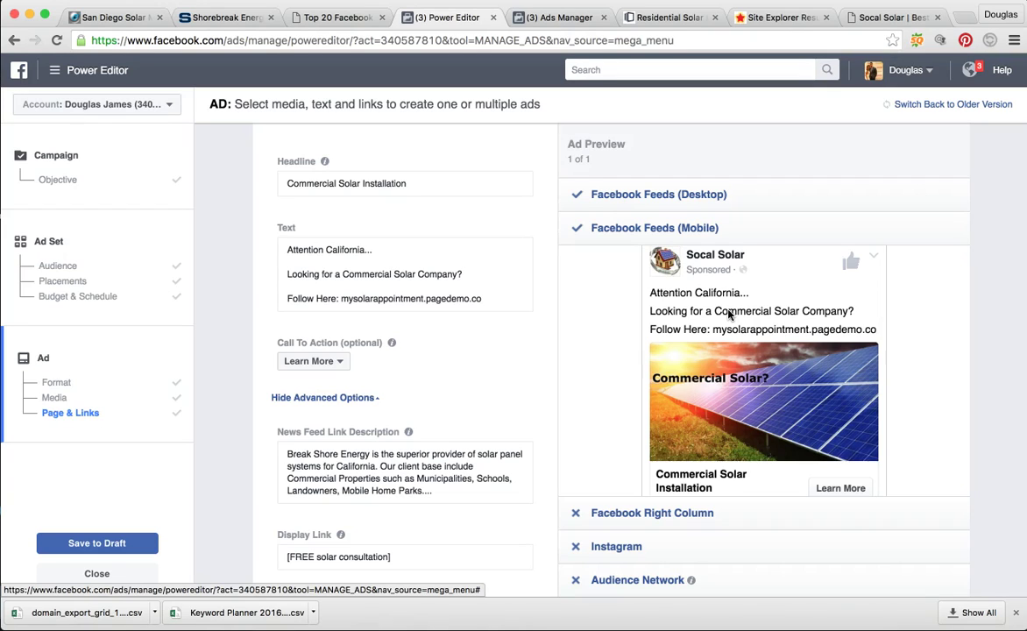
{"action": "scroll", "coordinate": [728, 314], "scroll_direction": "down", "scroll_amount": 2}
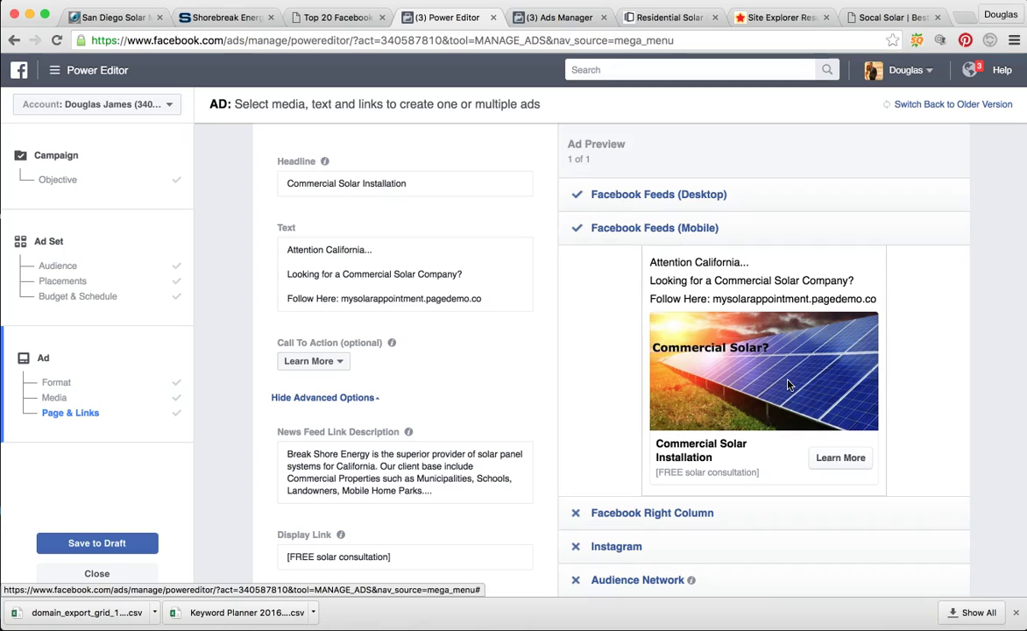
{"action": "scroll", "coordinate": [787, 385], "scroll_direction": "down", "scroll_amount": 3}
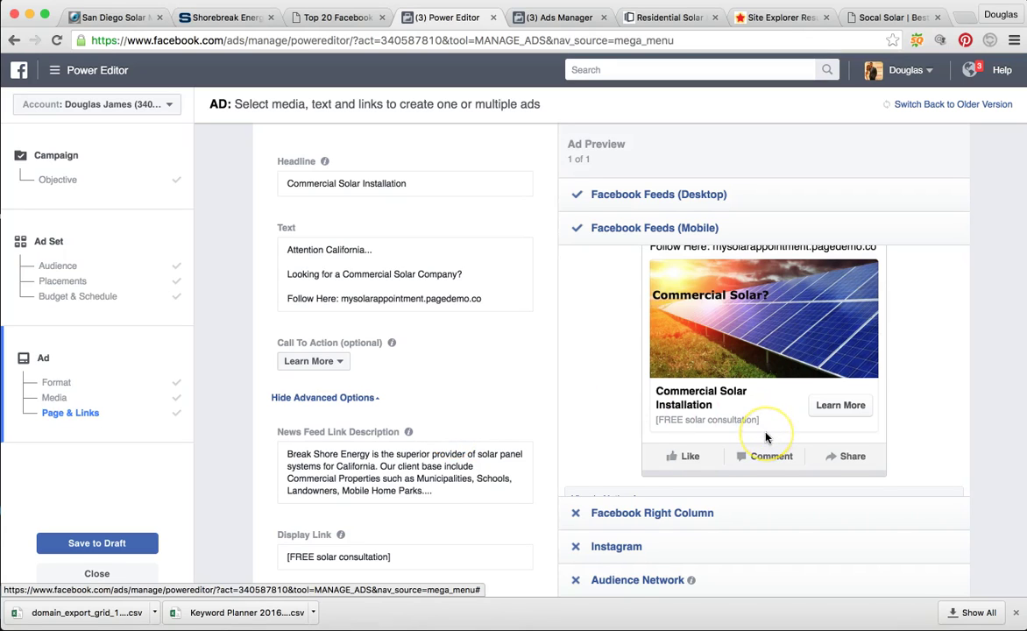
{"action": "scroll", "coordinate": [768, 433], "scroll_direction": "down", "scroll_amount": 2}
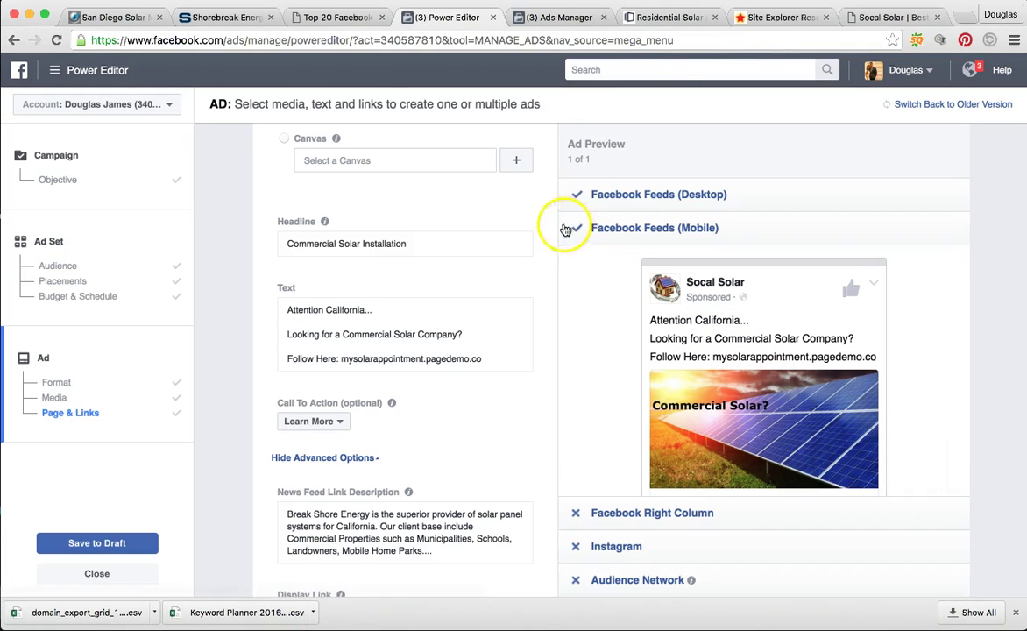
Step: Switch to the Shorebreak Energy website and open its Request a Quote form
{"action": "left_click", "coordinate": [221, 17]}
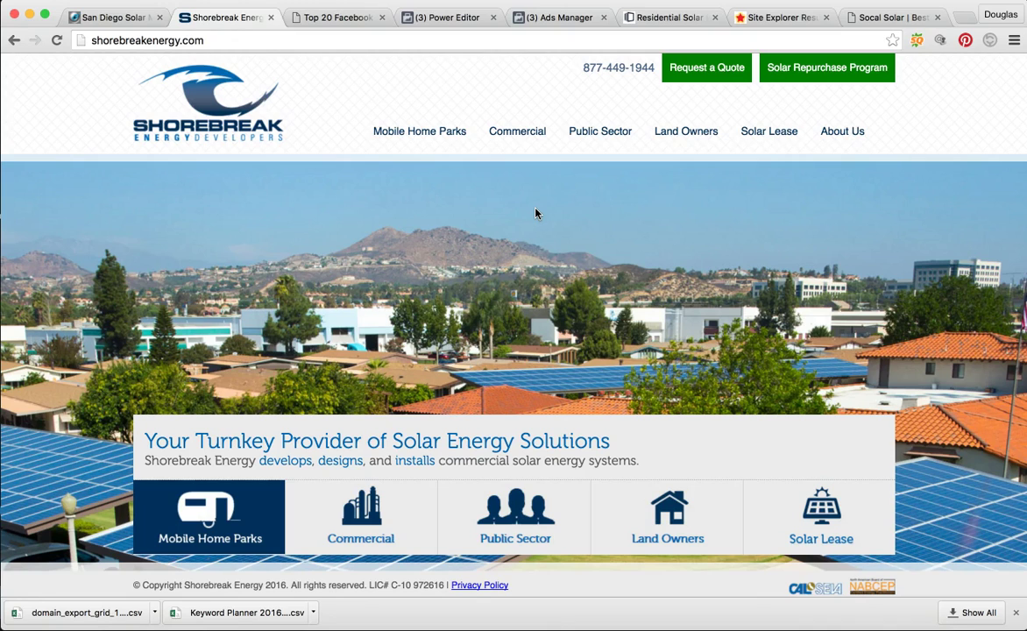
{"action": "left_click", "coordinate": [593, 67]}
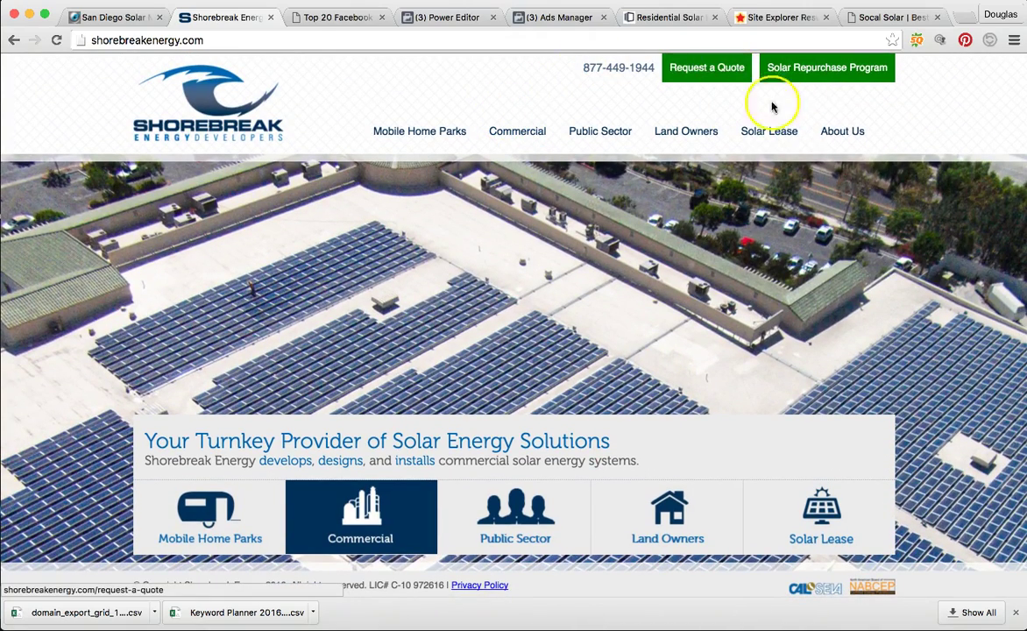
{"action": "left_click", "coordinate": [709, 80]}
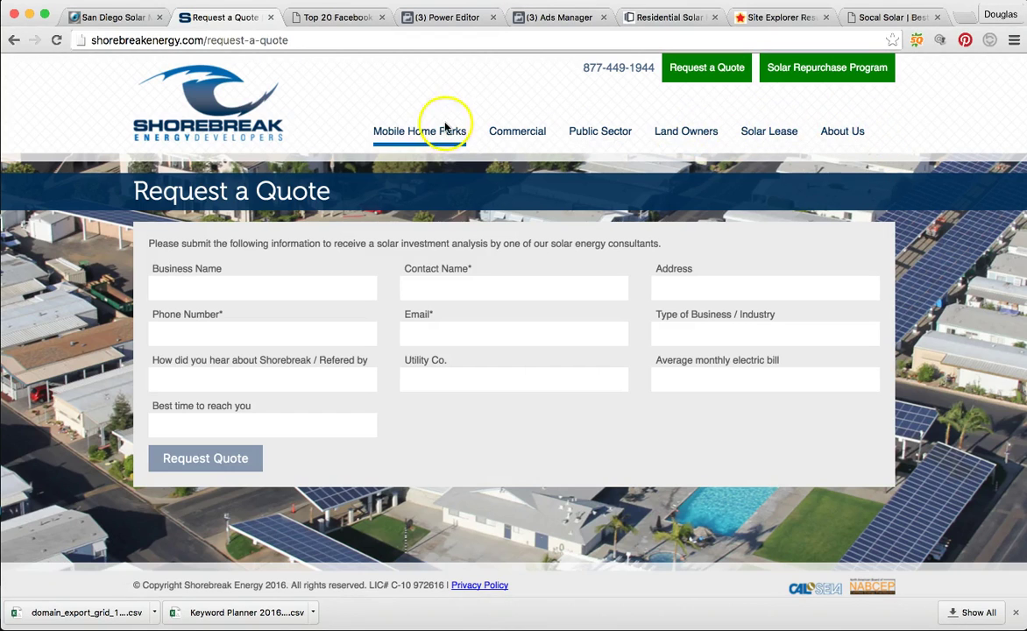
Step: Switch to the mysolarappointment.pagedemo.co landing page and review all fields of its free commercial solar consultation form
{"action": "left_click", "coordinate": [646, 21]}
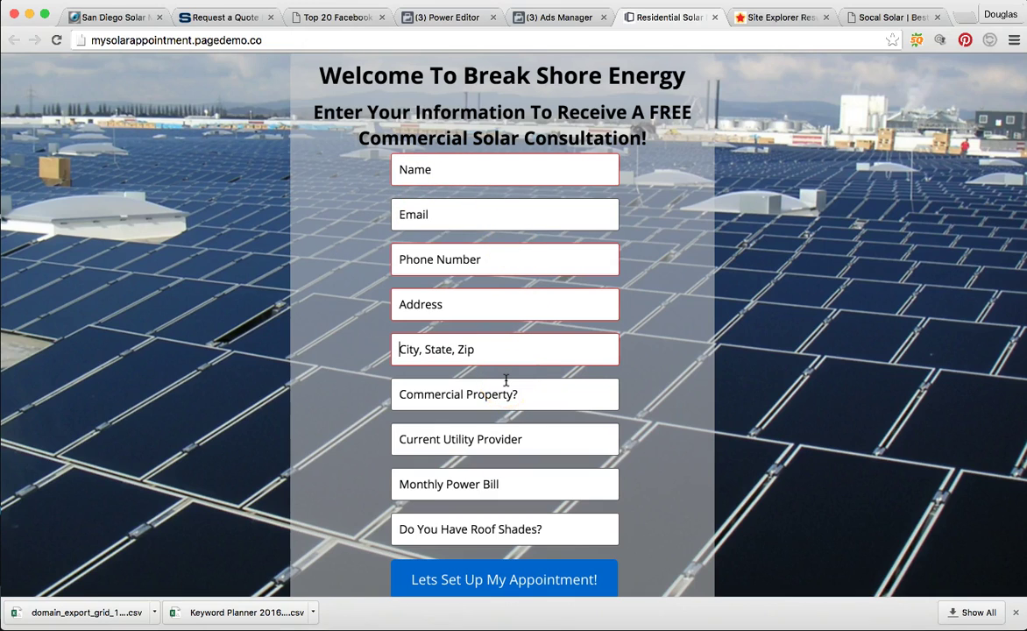
{"action": "scroll", "coordinate": [465, 439], "scroll_direction": "down", "scroll_amount": 1}
{"action": "scroll", "coordinate": [465, 440], "scroll_direction": "down", "scroll_amount": 1}
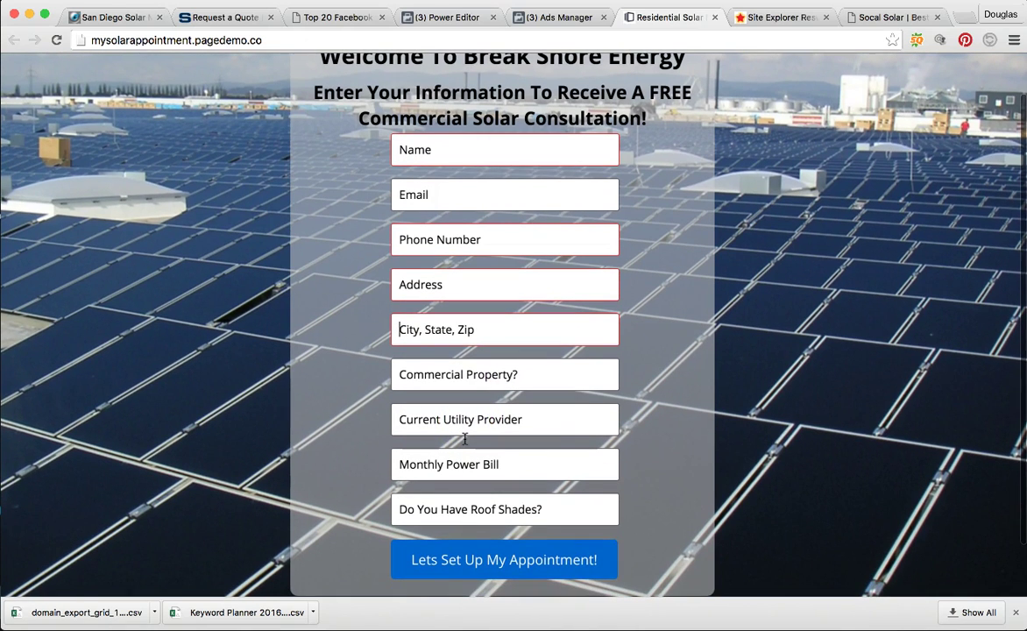
{"action": "scroll", "coordinate": [464, 438], "scroll_direction": "up", "scroll_amount": 2}
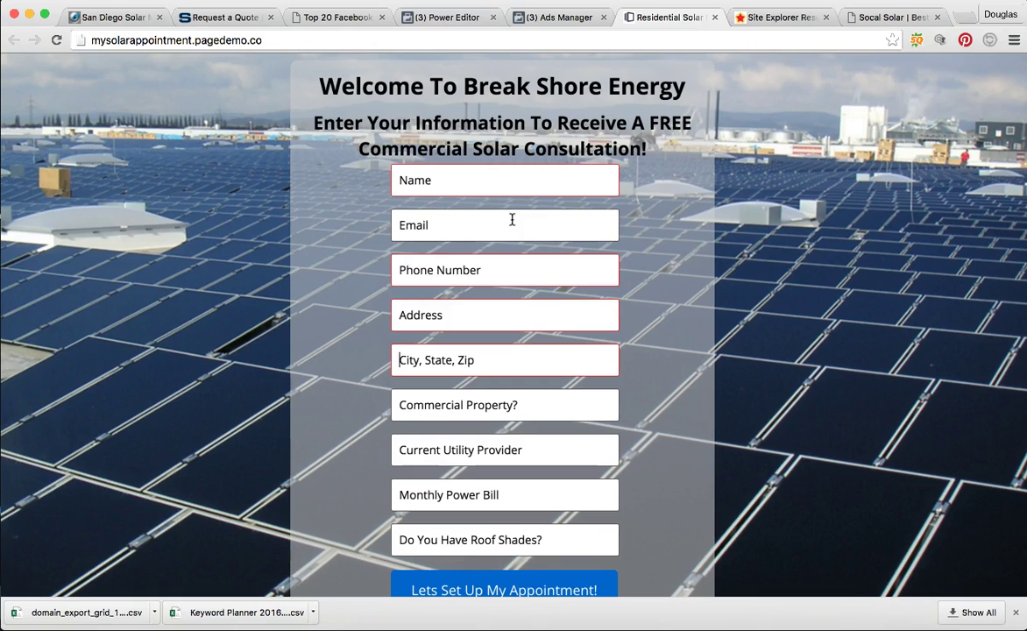
{"action": "left_click", "coordinate": [472, 206]}
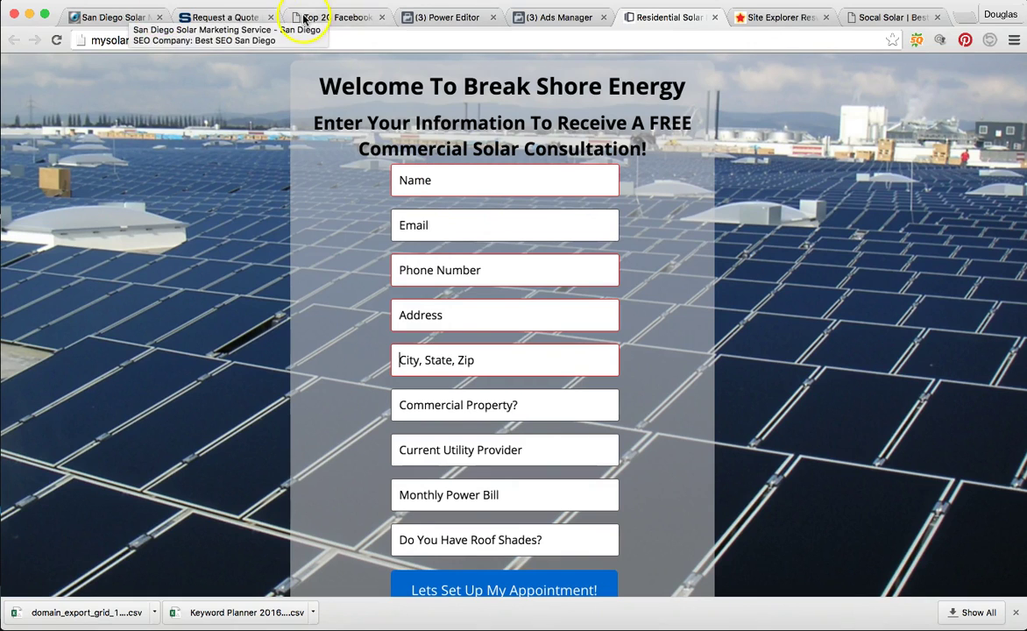
Step: Return to the Power Editor and open the ad set's Audience section
{"action": "left_click", "coordinate": [442, 17]}
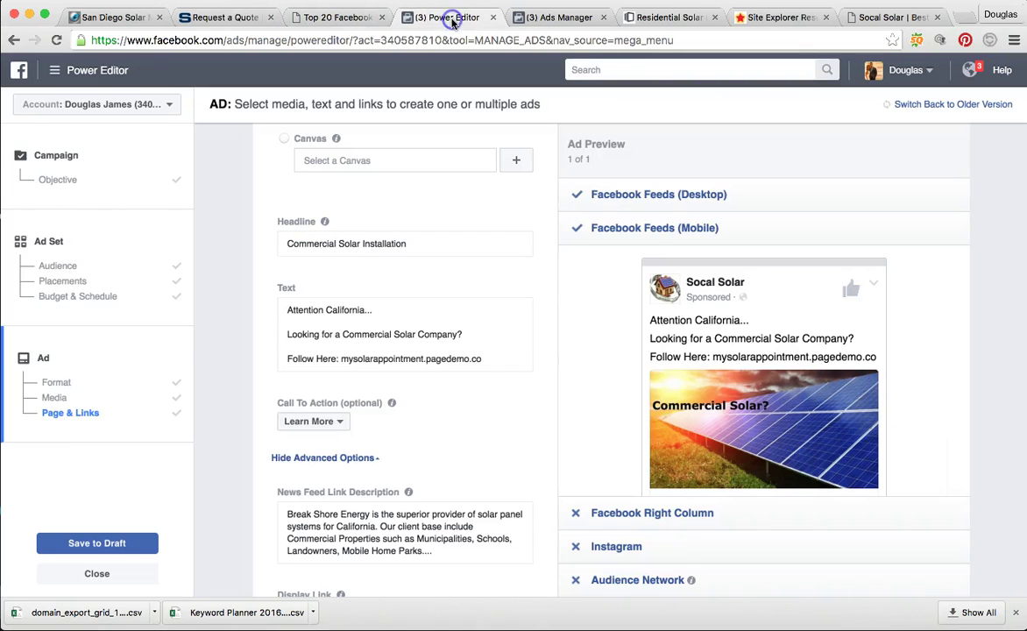
{"action": "left_click", "coordinate": [77, 268]}
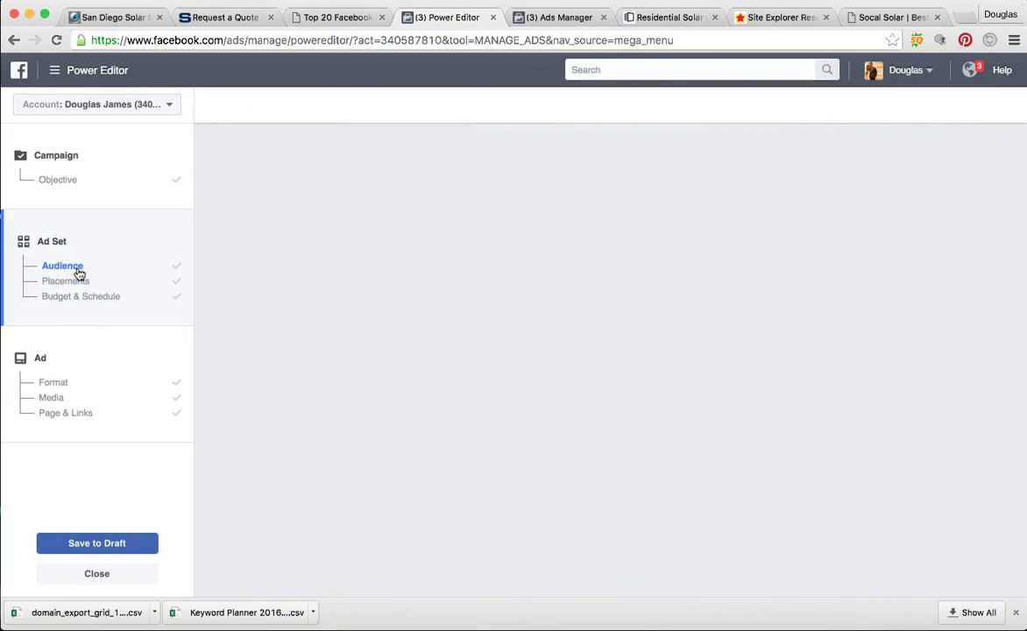
{"action": "left_click", "coordinate": [272, 285]}
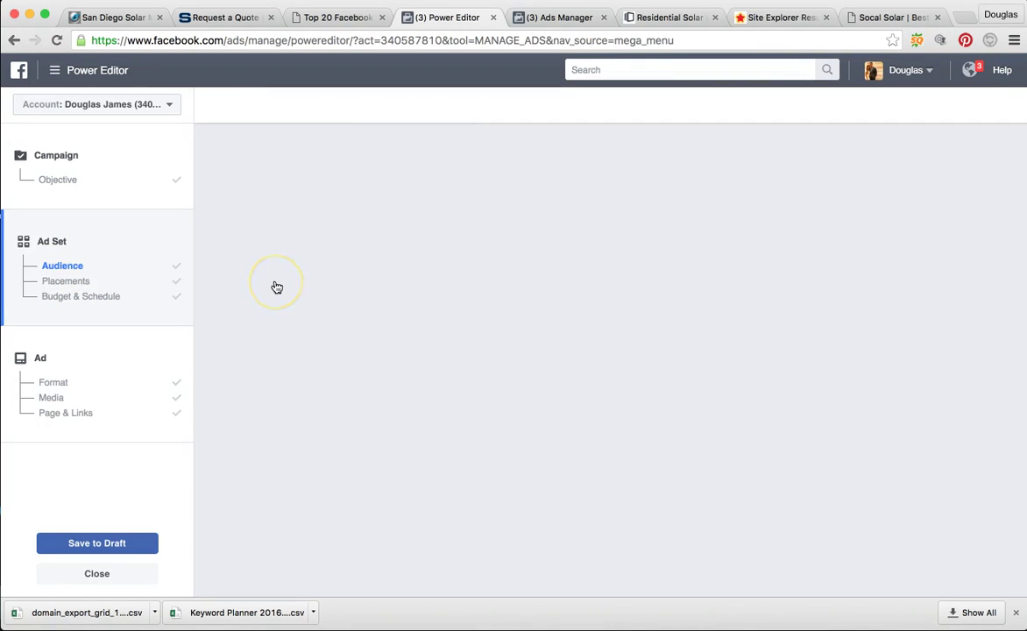
Step: Switch to the Amped Local website and view the enquiry form and contact details on its Contact Us page
{"action": "left_click", "coordinate": [99, 19]}
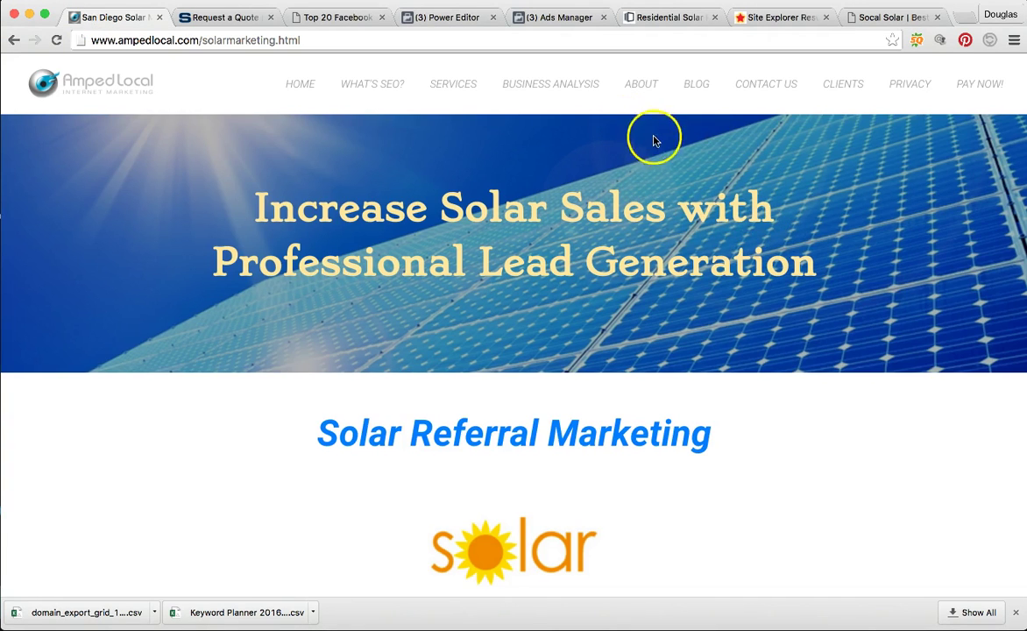
{"action": "left_click", "coordinate": [750, 84]}
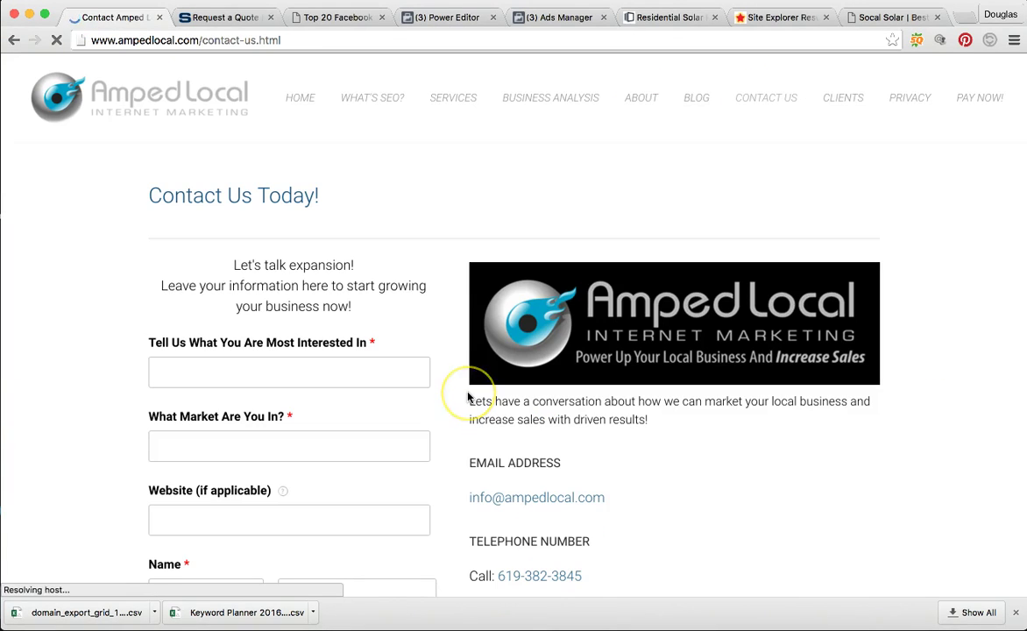
{"action": "scroll", "coordinate": [467, 396], "scroll_direction": "down", "scroll_amount": 2}
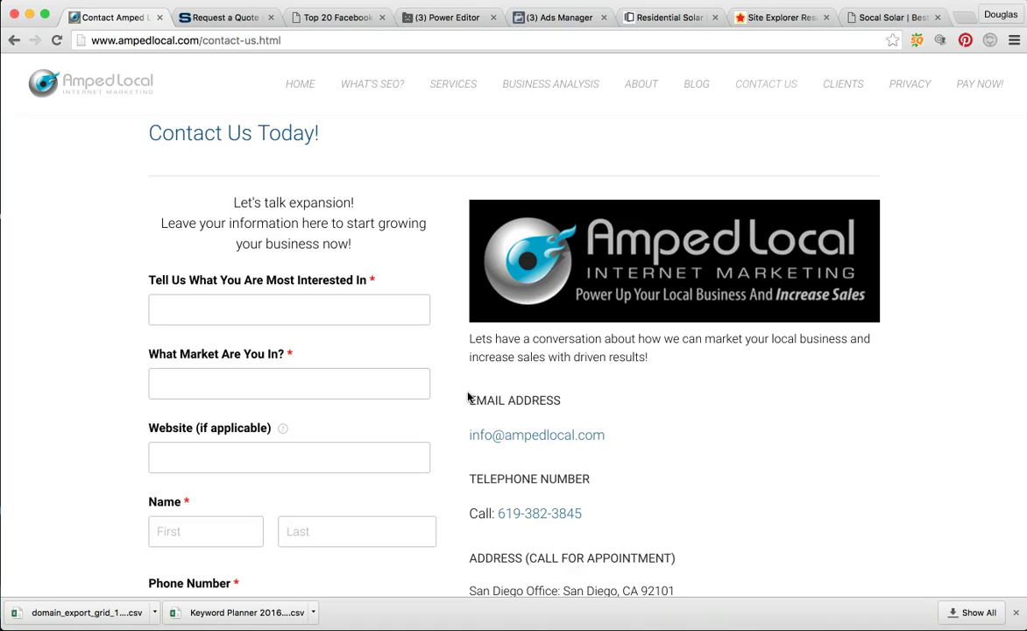
{"action": "left_click", "coordinate": [463, 411]}
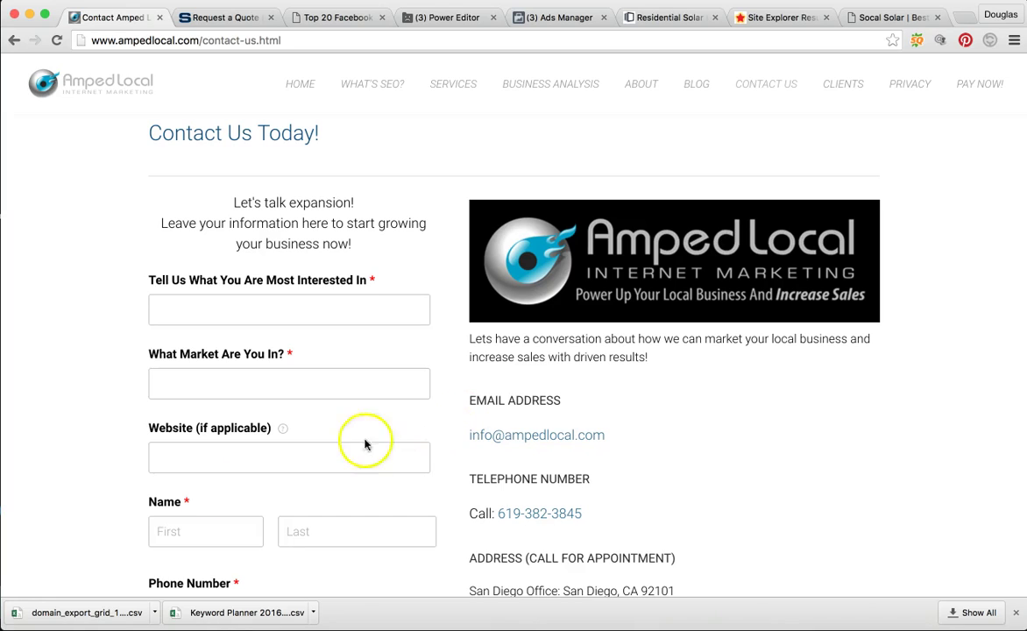
{"action": "left_click", "coordinate": [50, 594]}
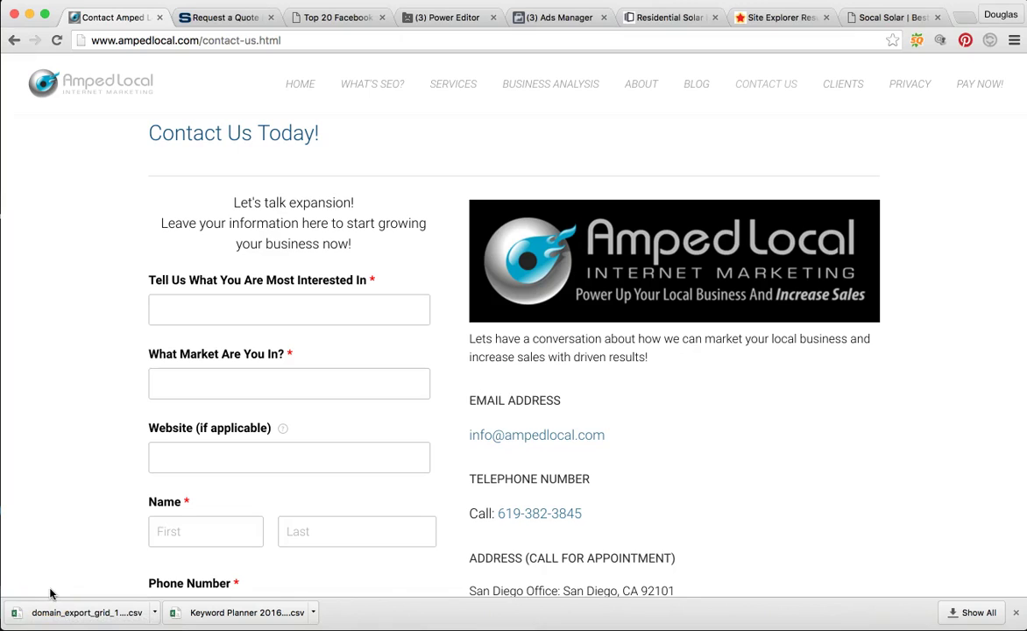